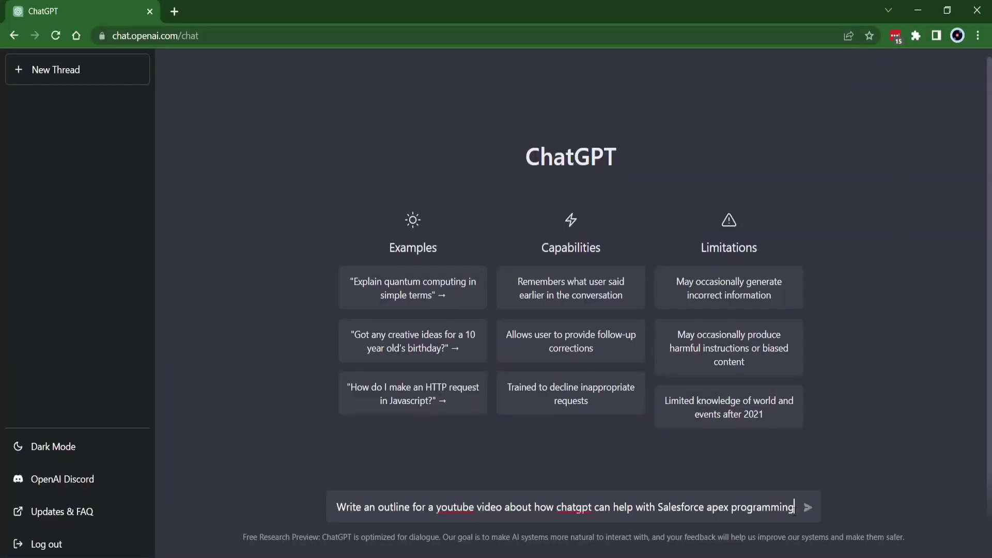
Send the request for a YouTube video outline on how ChatGPT helps with Salesforce Apex programming.
{"action": "key", "text": "Return"}
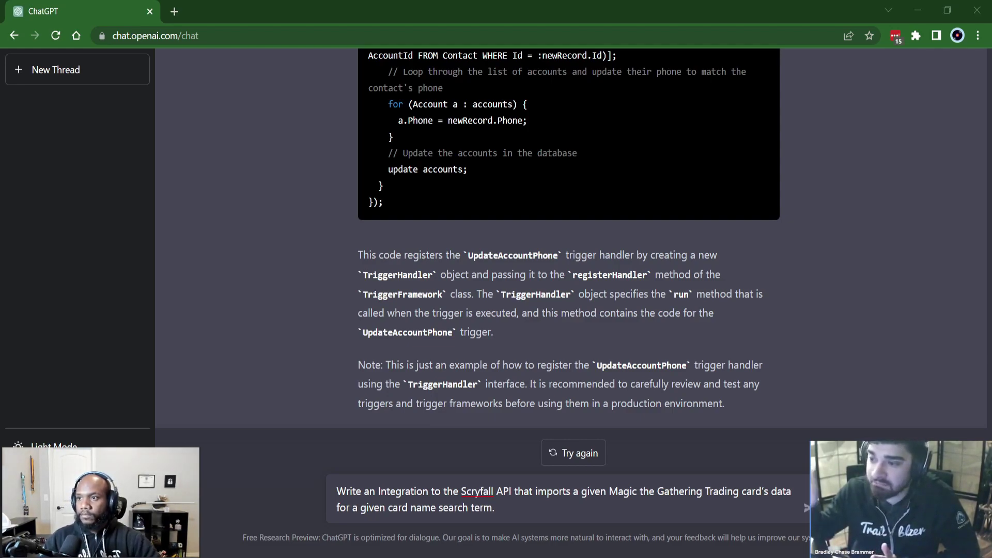
Reword the draft to 'Write a Salesforce apex Integration' for the Scryfall card import and send it.
{"action": "double_click", "coordinate": [548, 495]}
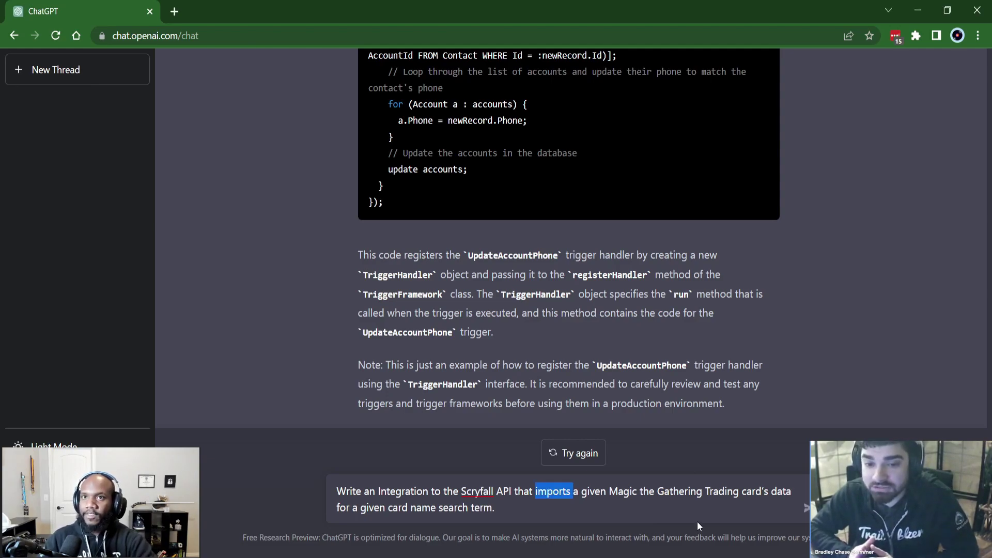
{"action": "left_click", "coordinate": [696, 522]}
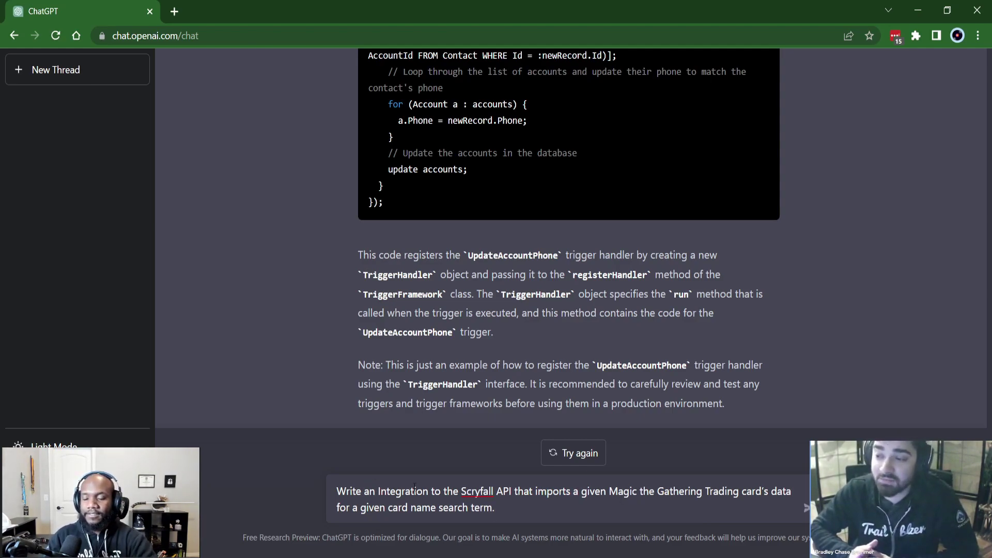
{"action": "key", "text": "BackSpace"}
{"action": "type", "text": "Salesforce "}
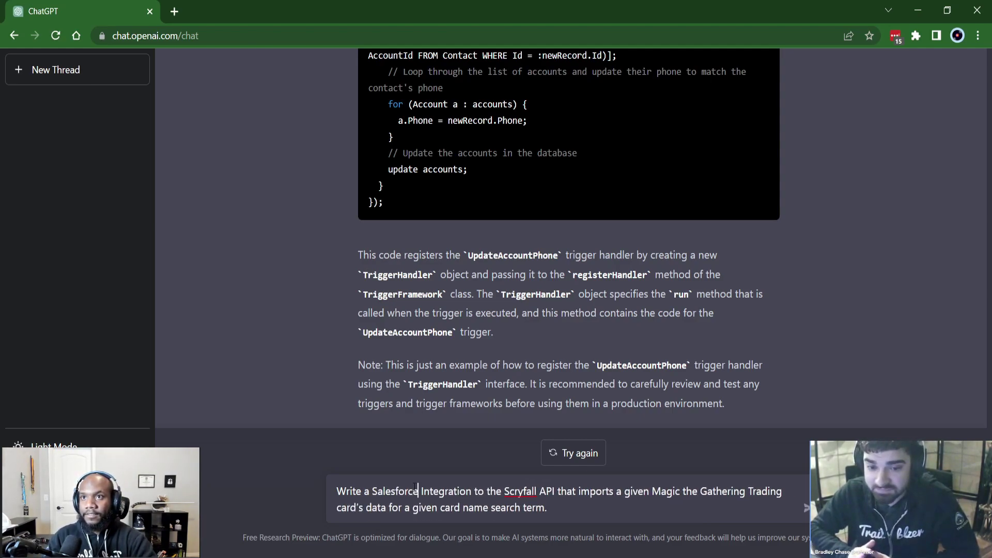
{"action": "type", "text": "apex"}
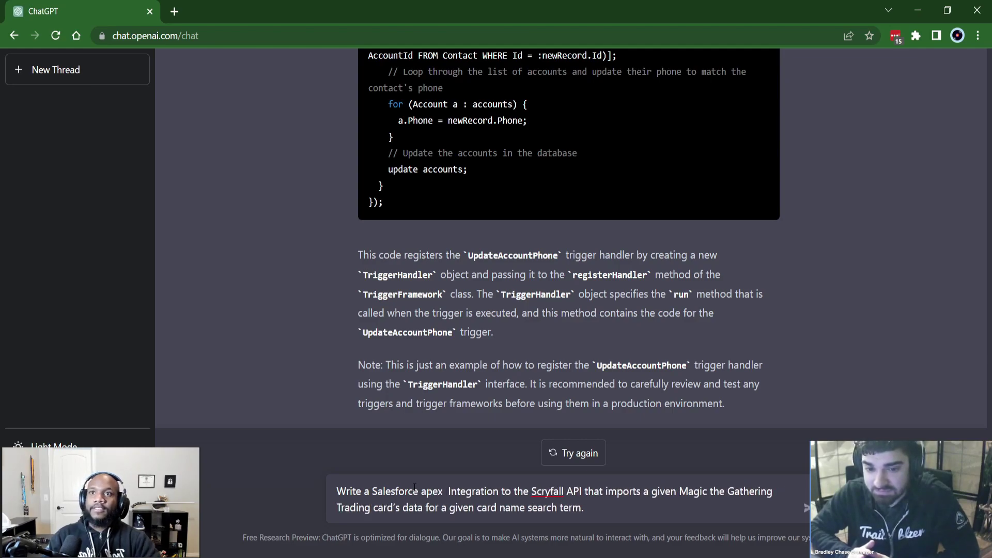
{"action": "key", "text": "BackSpace"}
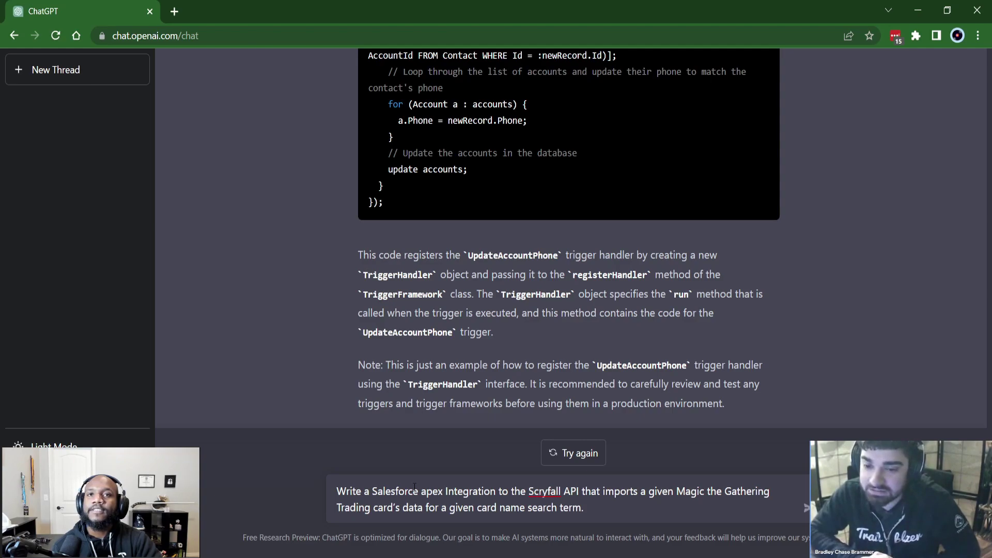
{"action": "key", "text": "Return"}
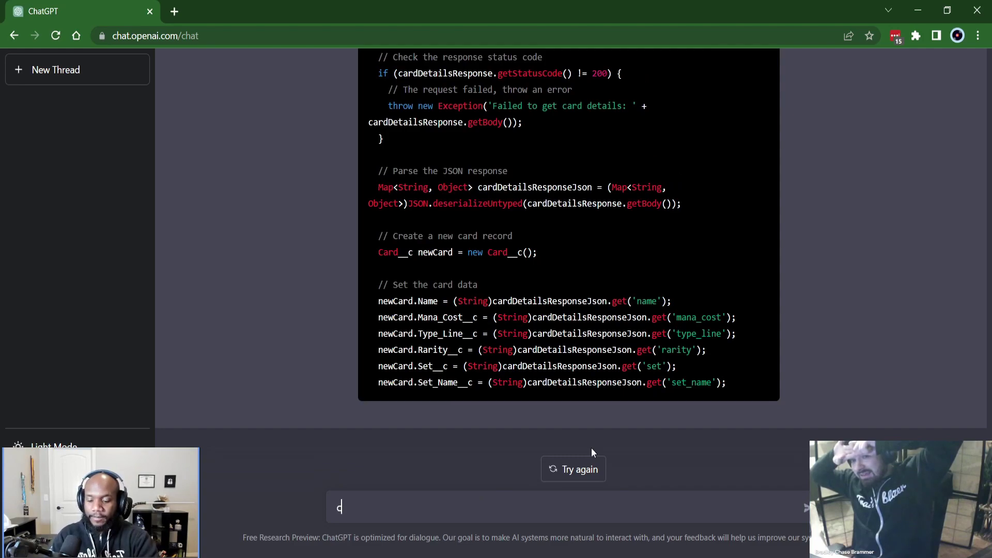
Send 'continue' to get sendHttpRequest and the Lightning Bolt example usage.
{"action": "type", "text": "ntinue"}
{"action": "key", "text": "Return"}
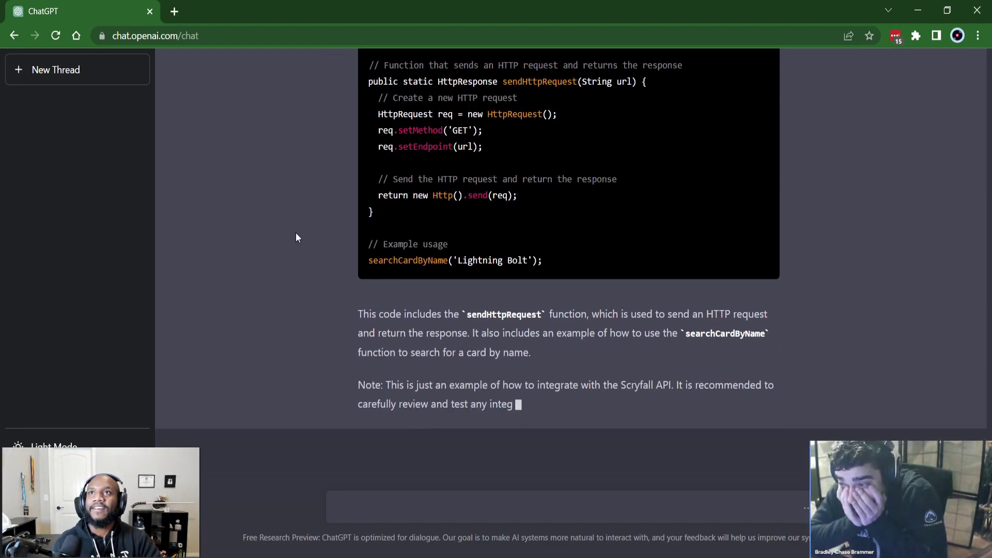
{"action": "left_click_drag", "start_coordinate": [535, 261], "coordinate": [491, 268]}
Search the page for sendHttpRequest to find its earlier call.
{"action": "left_click", "coordinate": [548, 300]}
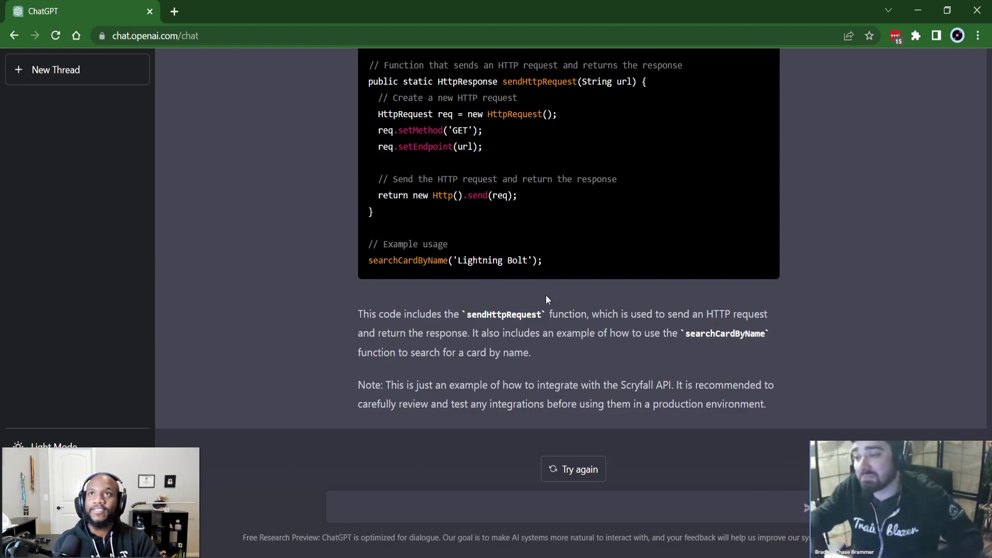
{"action": "scroll", "coordinate": [547, 304], "scroll_direction": "up", "scroll_amount": 5}
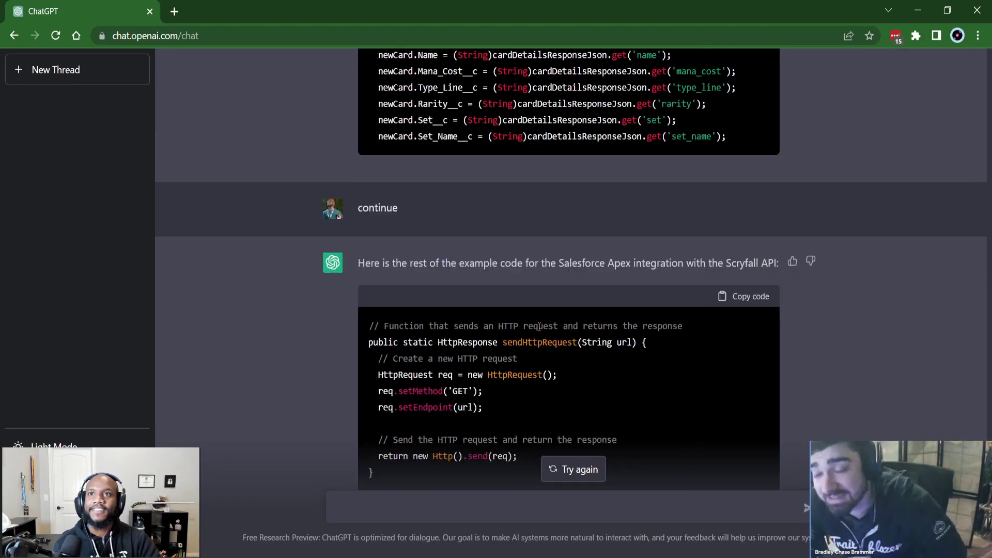
{"action": "scroll", "coordinate": [540, 327], "scroll_direction": "down", "scroll_amount": 1}
{"action": "double_click", "coordinate": [540, 285]}
{"action": "key", "text": "ctrl+f"}
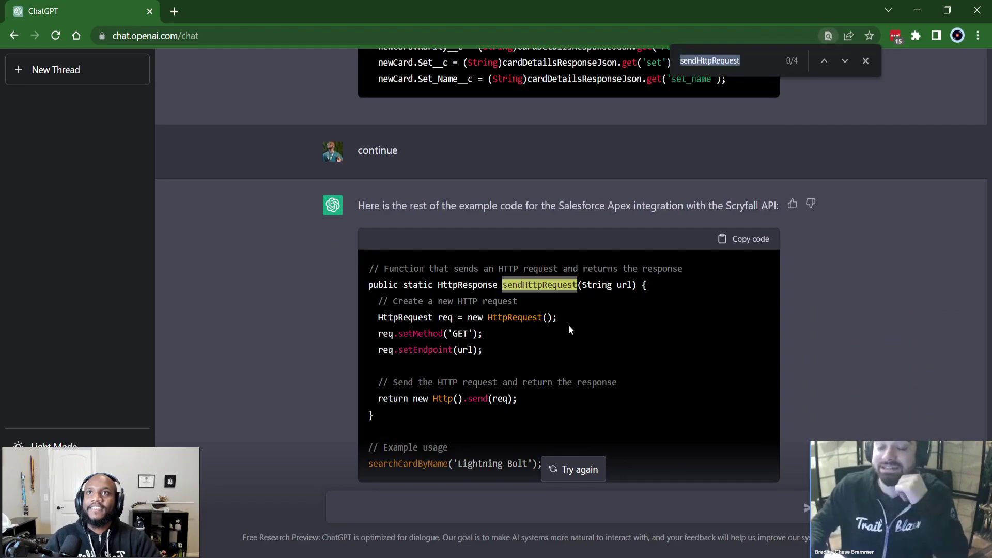
{"action": "key", "text": "Return"}
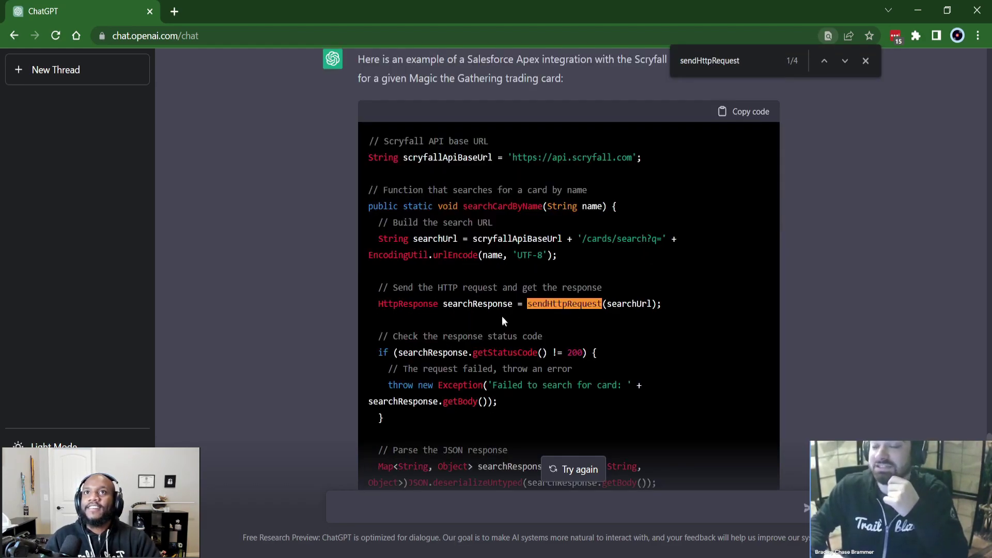
{"action": "key", "text": "Escape"}
Return to the original Scryfall reply that builds the search URL and checks for status 200.
{"action": "left_click", "coordinate": [624, 272]}
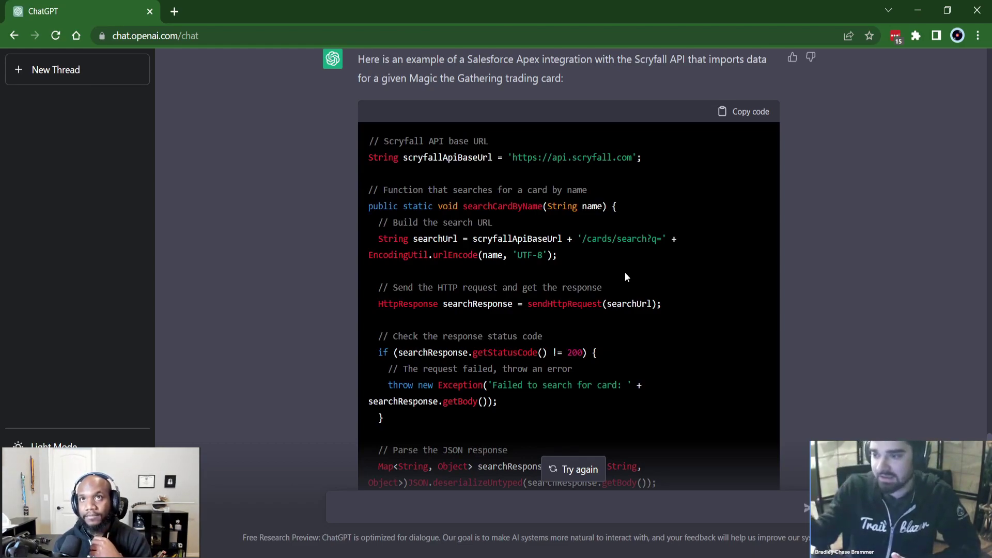
{"action": "scroll", "coordinate": [517, 320], "scroll_direction": "down", "scroll_amount": 1}
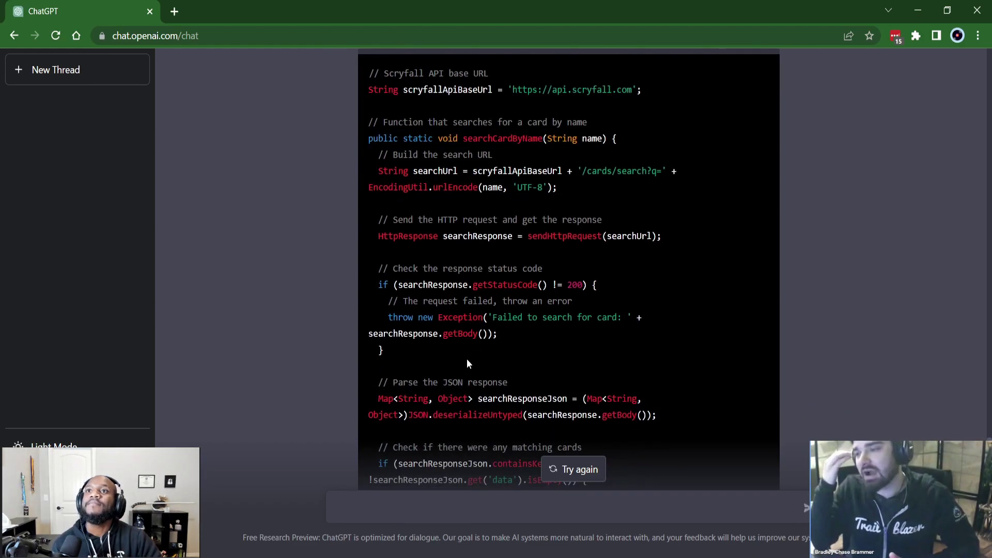
{"action": "scroll", "coordinate": [469, 365], "scroll_direction": "down", "scroll_amount": 1}
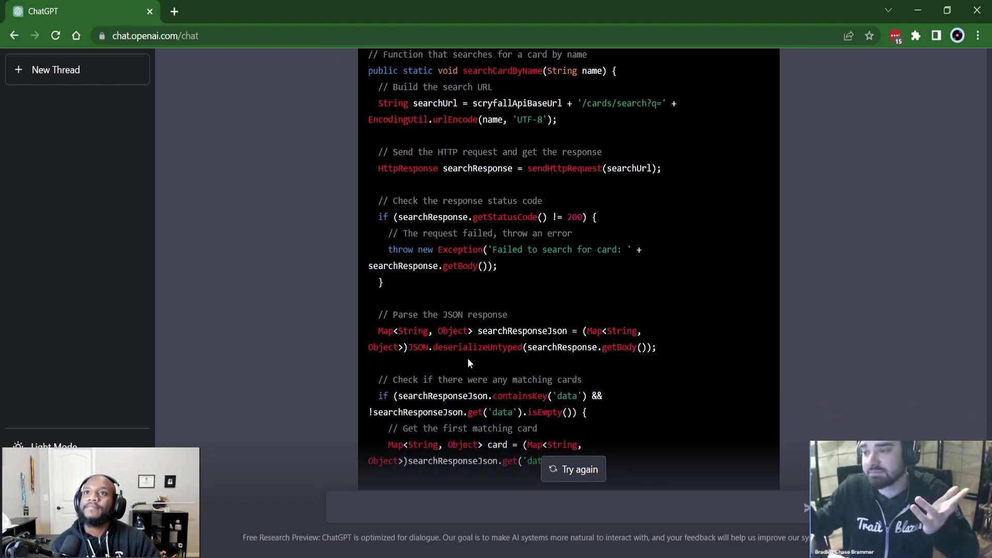
{"action": "scroll", "coordinate": [467, 357], "scroll_direction": "up", "scroll_amount": 3}
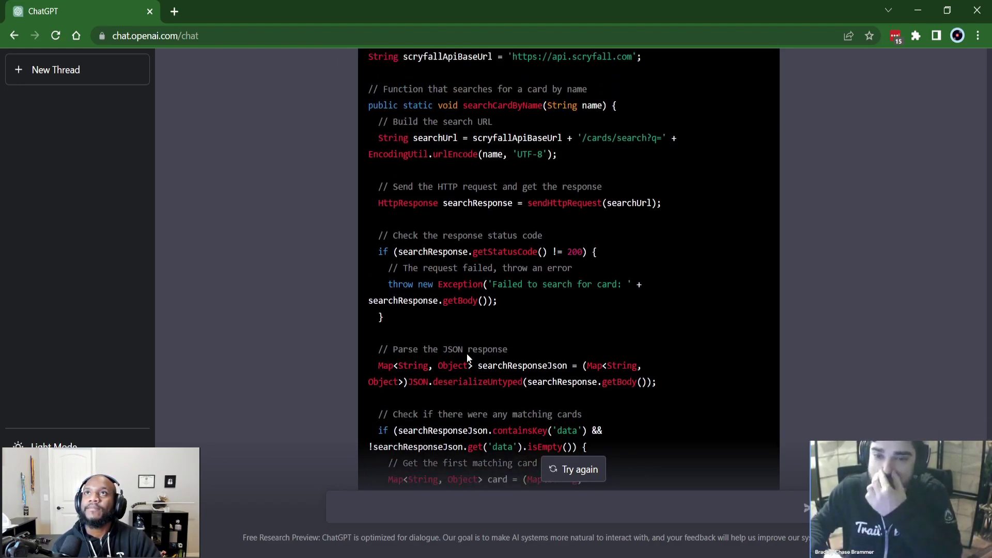
{"action": "scroll", "coordinate": [465, 355], "scroll_direction": "up", "scroll_amount": 1}
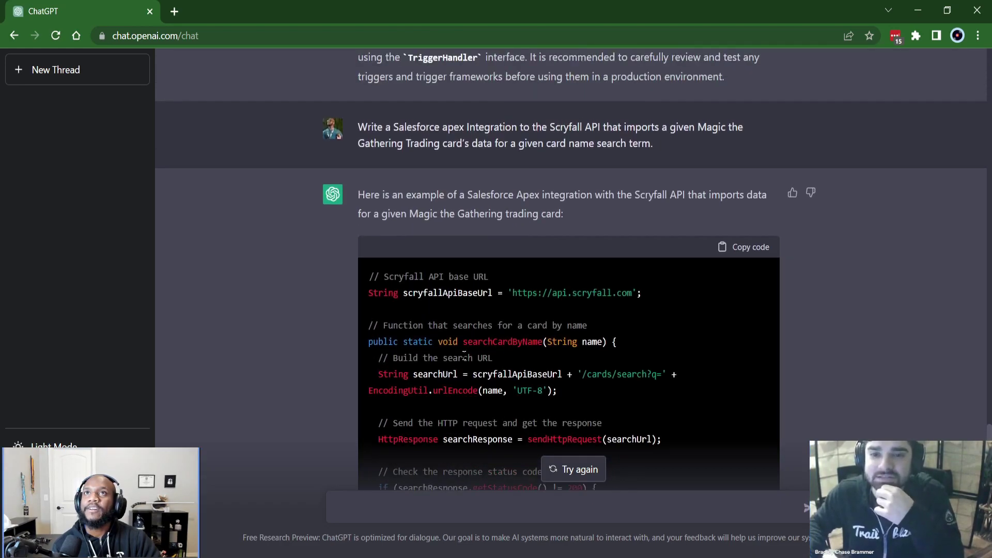
{"action": "scroll", "coordinate": [465, 354], "scroll_direction": "down", "scroll_amount": 3}
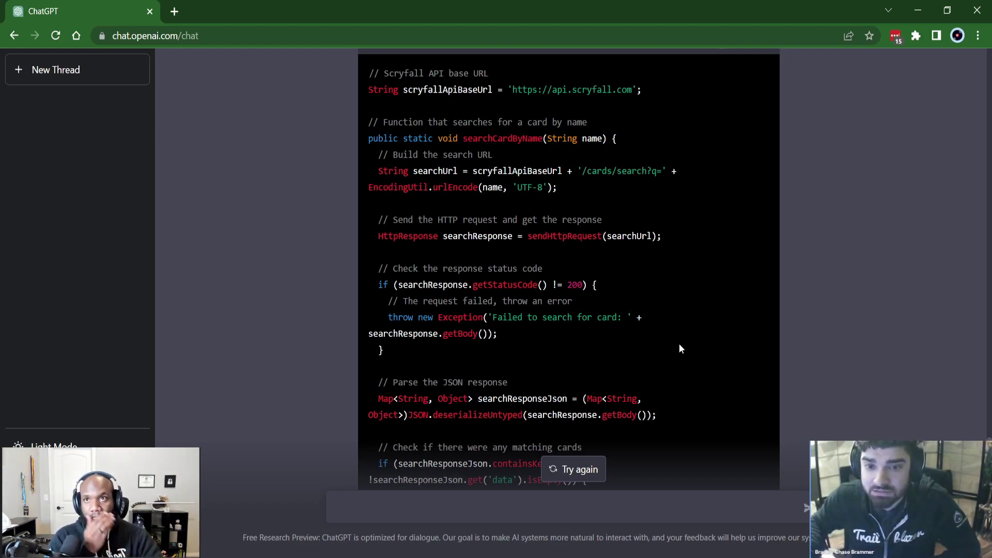
{"action": "scroll", "coordinate": [653, 331], "scroll_direction": "down", "scroll_amount": 1}
{"action": "scroll", "coordinate": [652, 332], "scroll_direction": "down", "scroll_amount": 2}
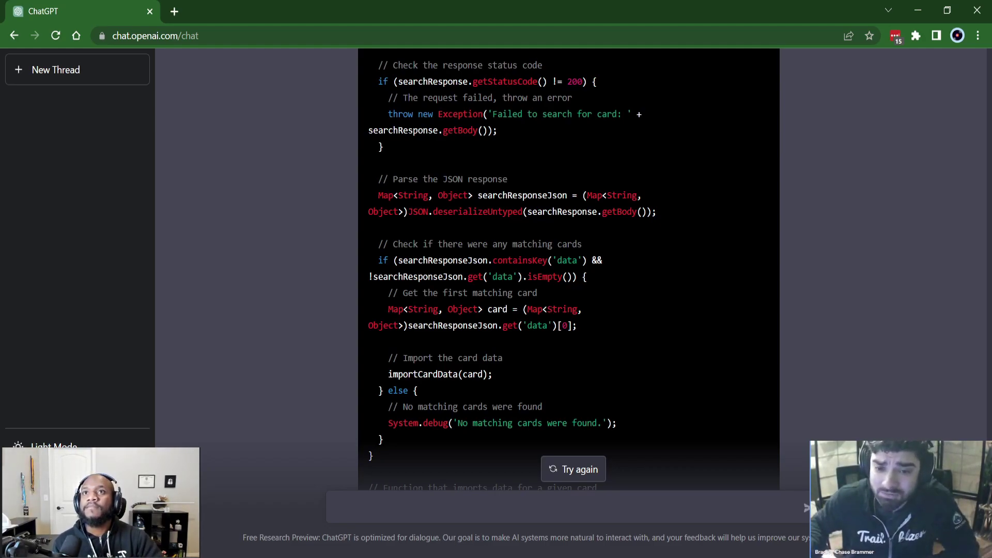
Review the code around the 'No matching cards were found' debug message.
{"action": "scroll", "coordinate": [550, 302], "scroll_direction": "down", "scroll_amount": 1}
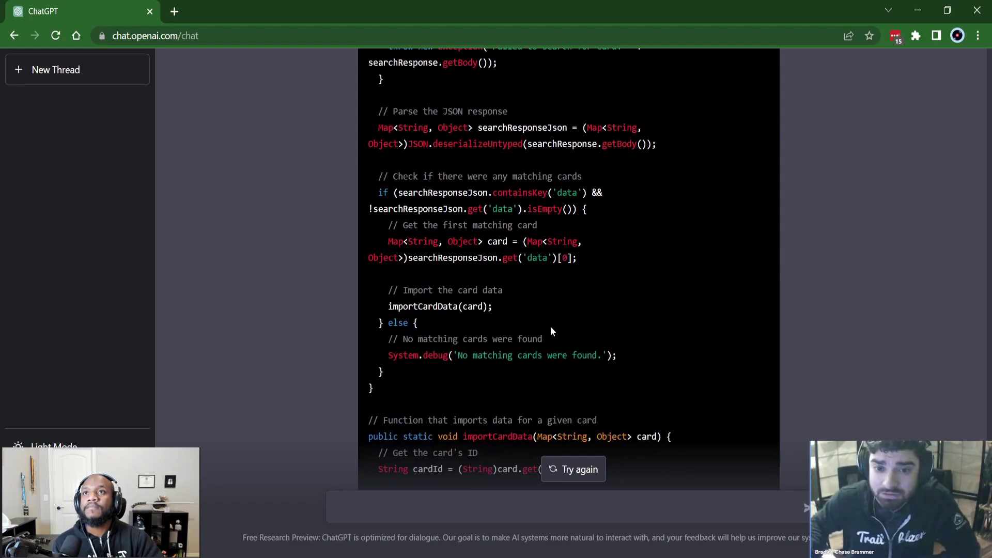
{"action": "scroll", "coordinate": [551, 327], "scroll_direction": "down", "scroll_amount": 2}
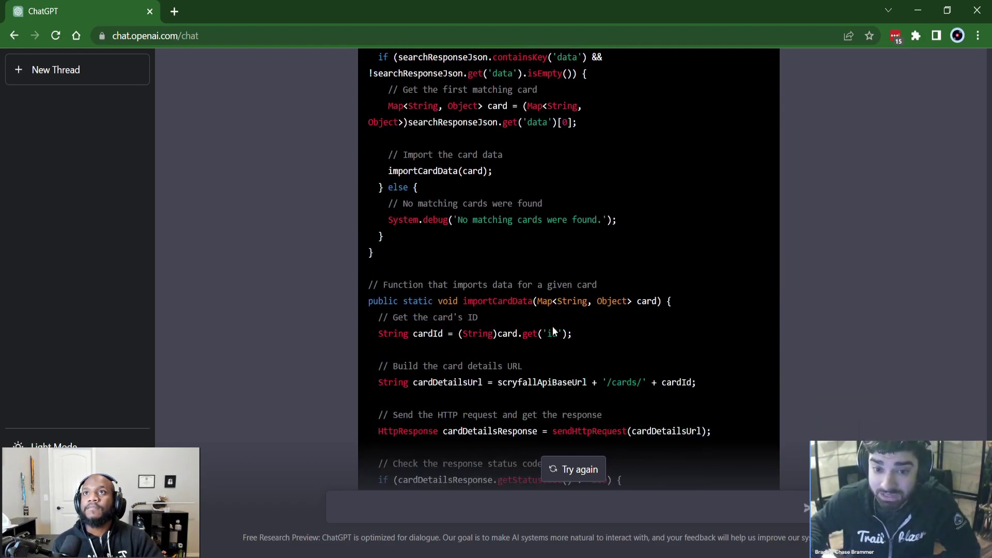
{"action": "scroll", "coordinate": [553, 327], "scroll_direction": "down", "scroll_amount": 2}
{"action": "scroll", "coordinate": [553, 326], "scroll_direction": "up", "scroll_amount": 2}
{"action": "scroll", "coordinate": [553, 331], "scroll_direction": "up", "scroll_amount": 2}
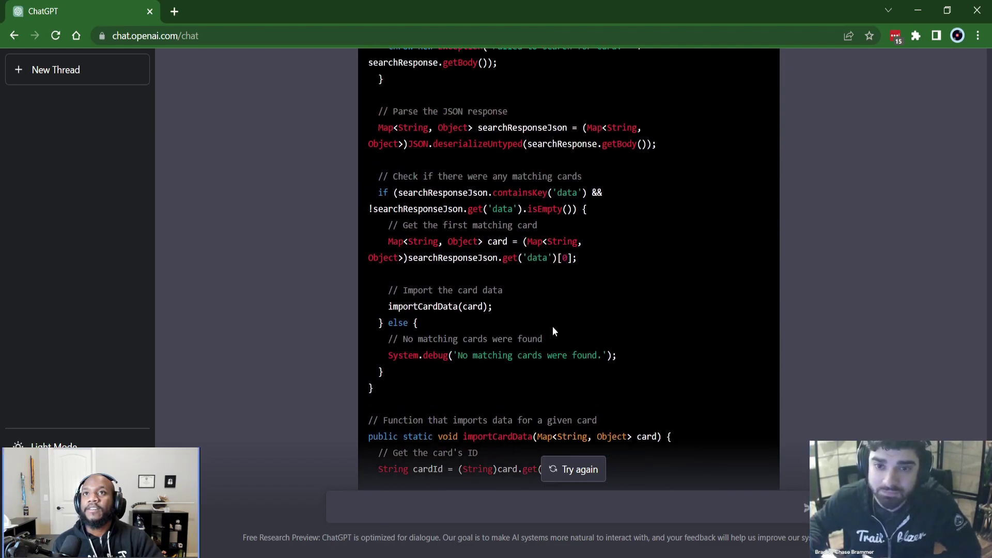
{"action": "left_click_drag", "start_coordinate": [448, 355], "coordinate": [610, 356]}
{"action": "scroll", "coordinate": [609, 359], "scroll_direction": "down", "scroll_amount": 3}
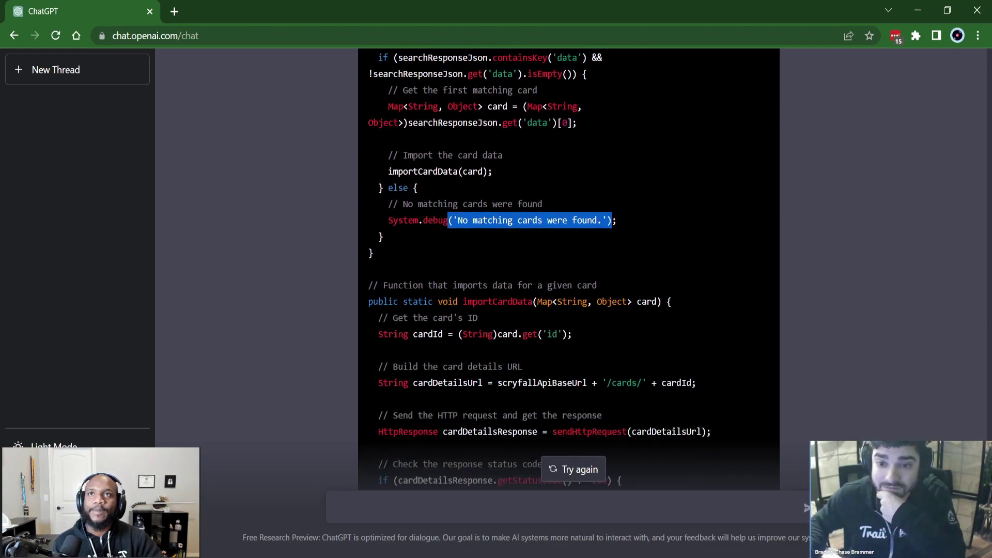
{"action": "scroll", "coordinate": [629, 364], "scroll_direction": "down", "scroll_amount": 1}
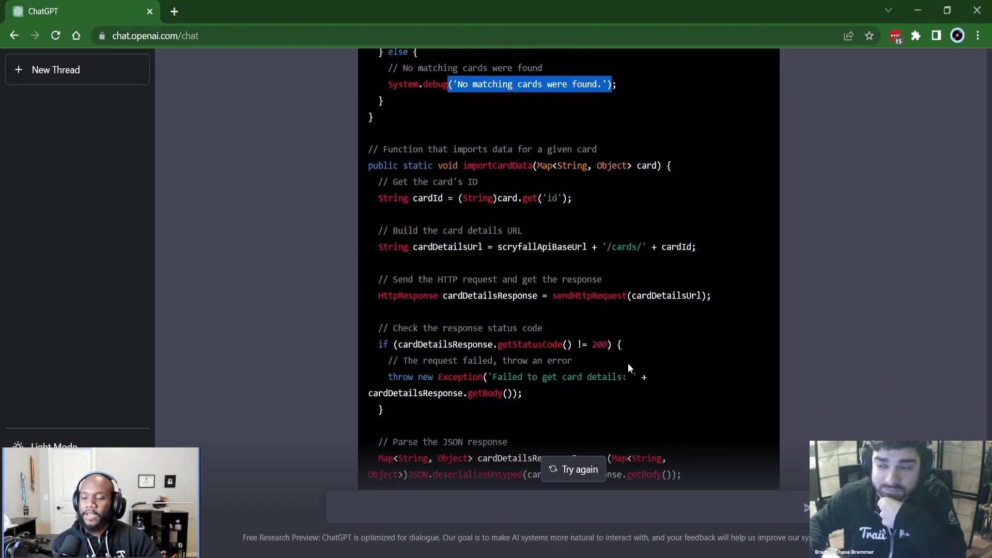
{"action": "left_click", "coordinate": [615, 323]}
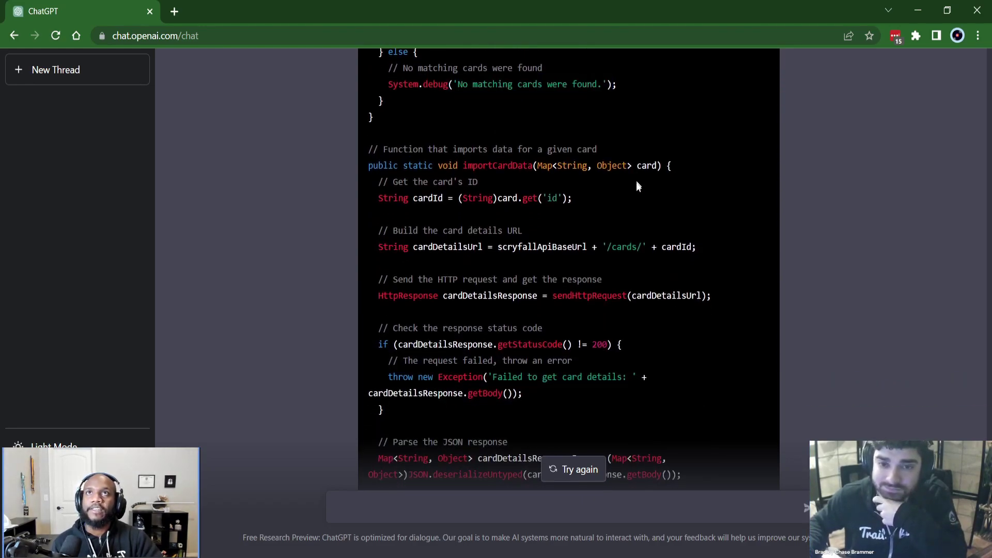
Read past the card-data field assignments to the continuation's sendHttpRequest function.
{"action": "scroll", "coordinate": [634, 207], "scroll_direction": "down", "scroll_amount": 1}
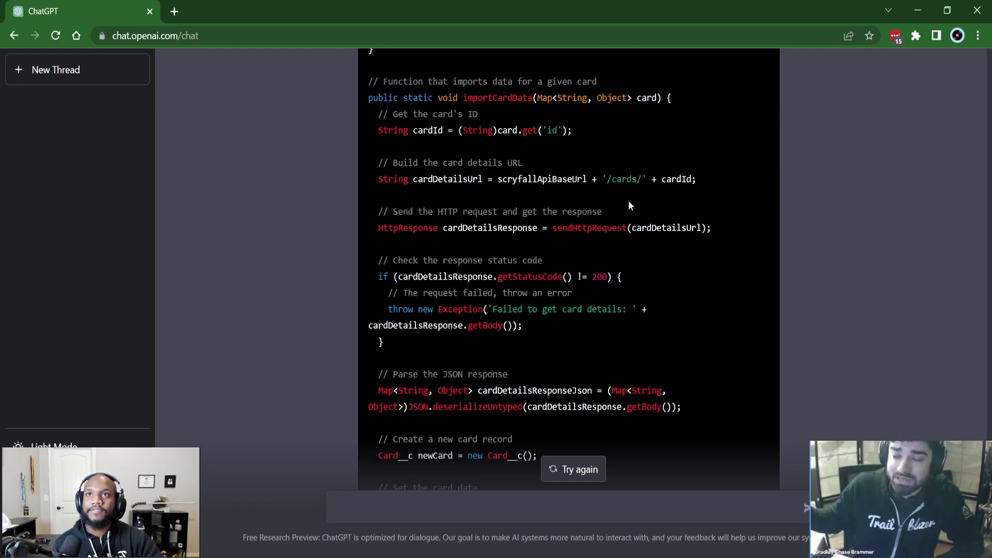
{"action": "scroll", "coordinate": [628, 205], "scroll_direction": "down", "scroll_amount": 2}
{"action": "scroll", "coordinate": [629, 206], "scroll_direction": "up", "scroll_amount": 1}
{"action": "scroll", "coordinate": [628, 205], "scroll_direction": "up", "scroll_amount": 1}
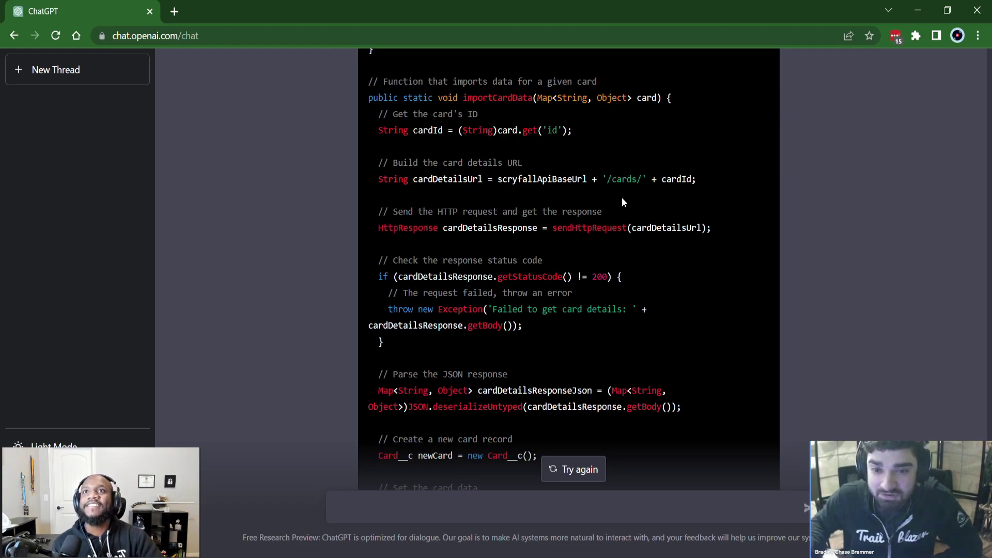
{"action": "scroll", "coordinate": [623, 206], "scroll_direction": "down", "scroll_amount": 2}
{"action": "scroll", "coordinate": [608, 309], "scroll_direction": "down", "scroll_amount": 4}
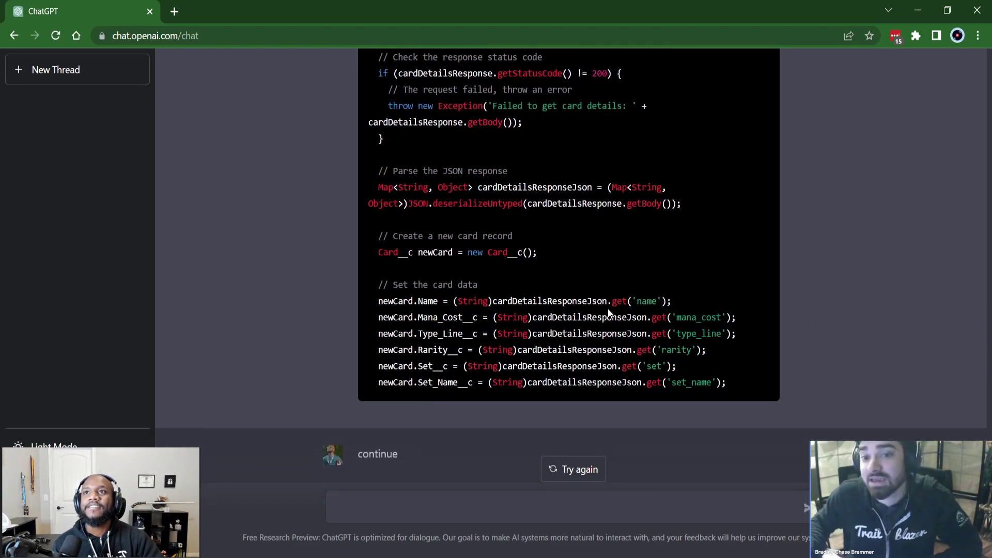
{"action": "scroll", "coordinate": [567, 351], "scroll_direction": "up", "scroll_amount": 2}
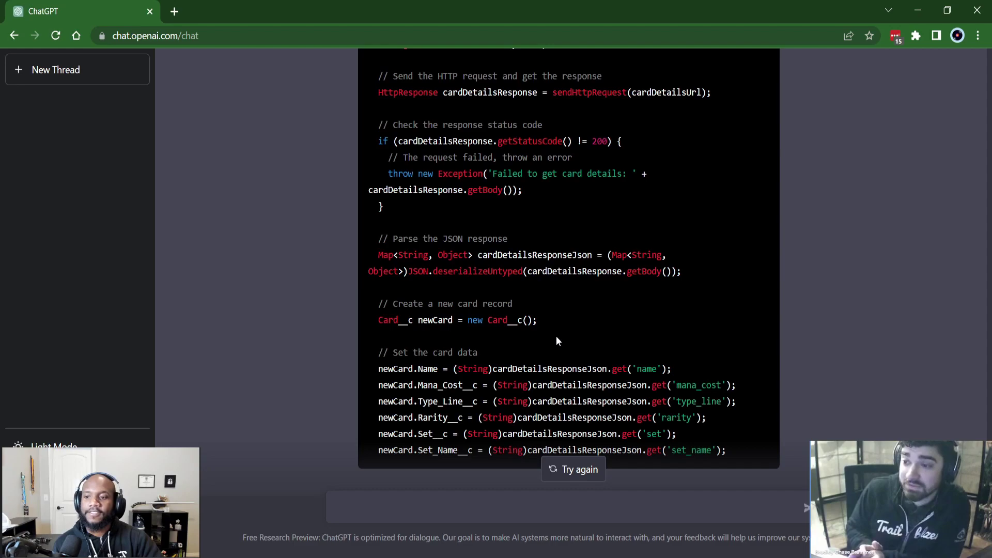
{"action": "scroll", "coordinate": [556, 336], "scroll_direction": "down", "scroll_amount": 2}
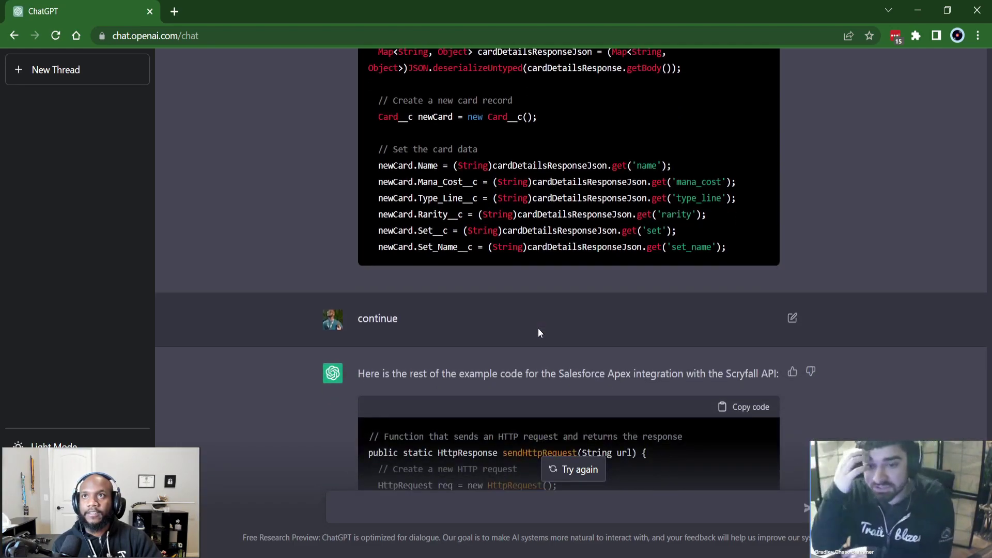
{"action": "scroll", "coordinate": [538, 333], "scroll_direction": "down", "scroll_amount": 4}
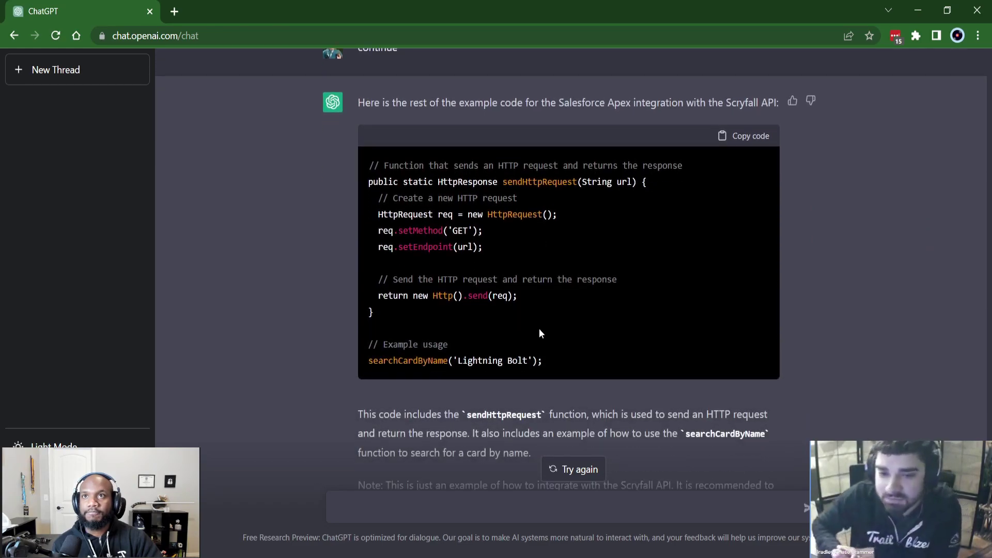
{"action": "scroll", "coordinate": [539, 329], "scroll_direction": "down", "scroll_amount": 2}
{"action": "scroll", "coordinate": [538, 329], "scroll_direction": "up", "scroll_amount": 2}
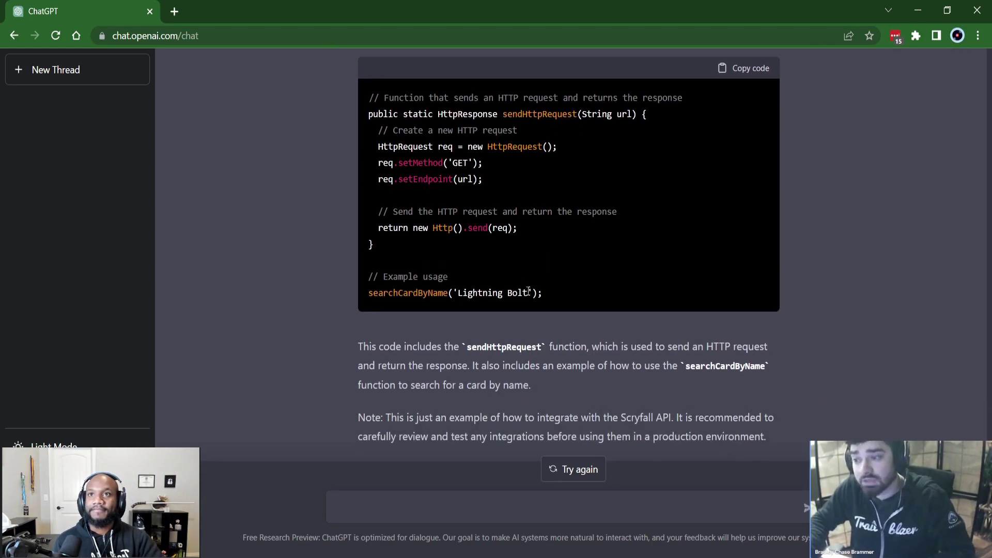
{"action": "scroll", "coordinate": [512, 275], "scroll_direction": "up", "scroll_amount": 1}
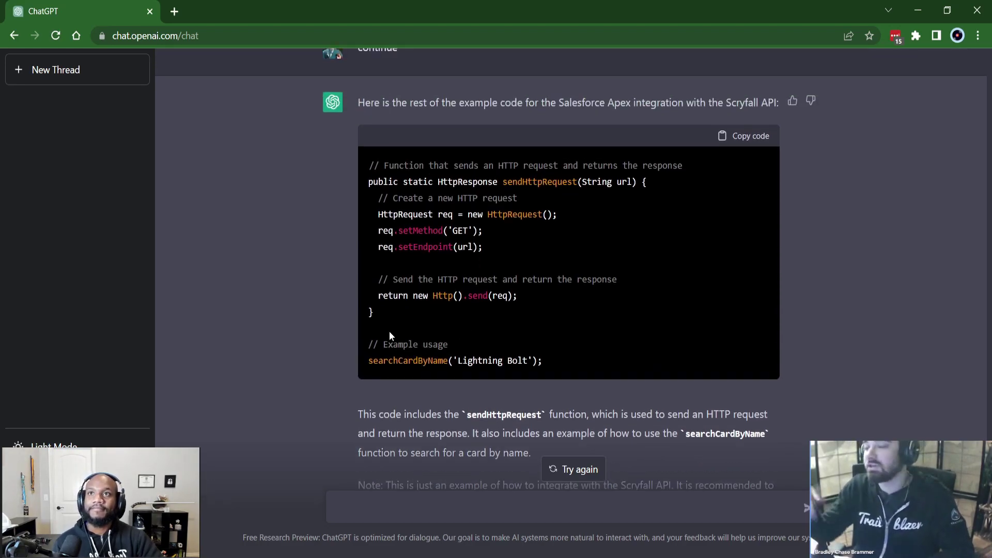
{"action": "scroll", "coordinate": [281, 310], "scroll_direction": "up", "scroll_amount": 4}
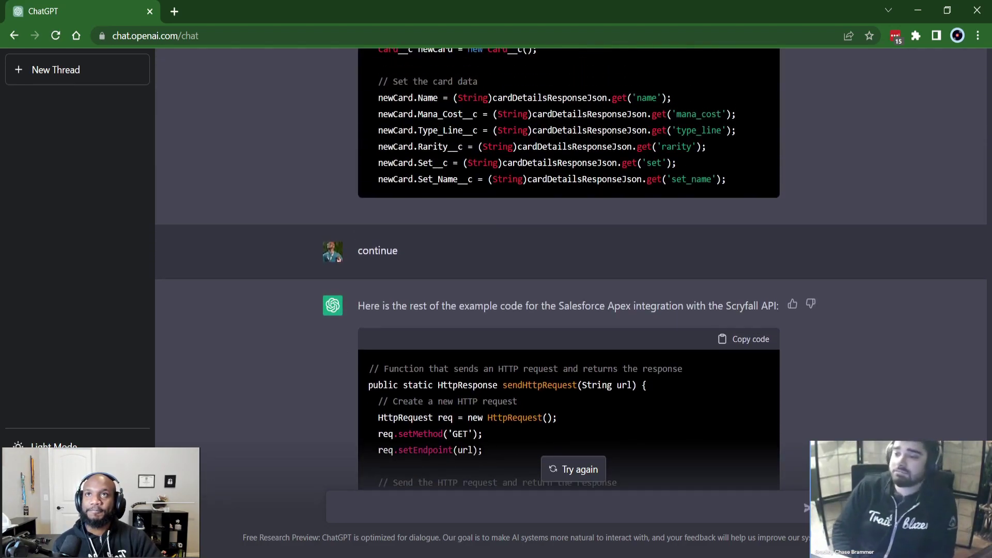
{"action": "scroll", "coordinate": [431, 411], "scroll_direction": "up", "scroll_amount": 7}
{"action": "scroll", "coordinate": [432, 409], "scroll_direction": "down", "scroll_amount": 6}
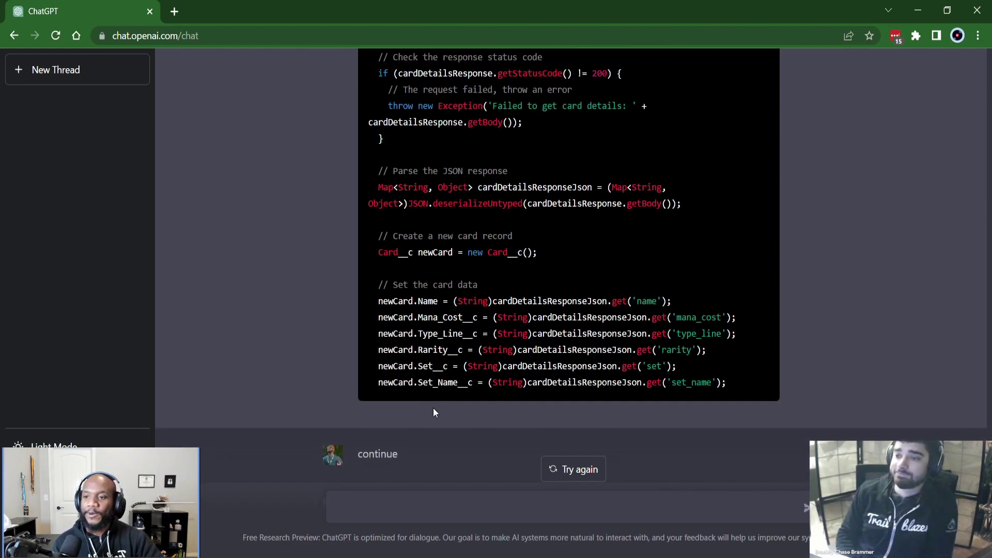
{"action": "scroll", "coordinate": [434, 407], "scroll_direction": "down", "scroll_amount": 5}
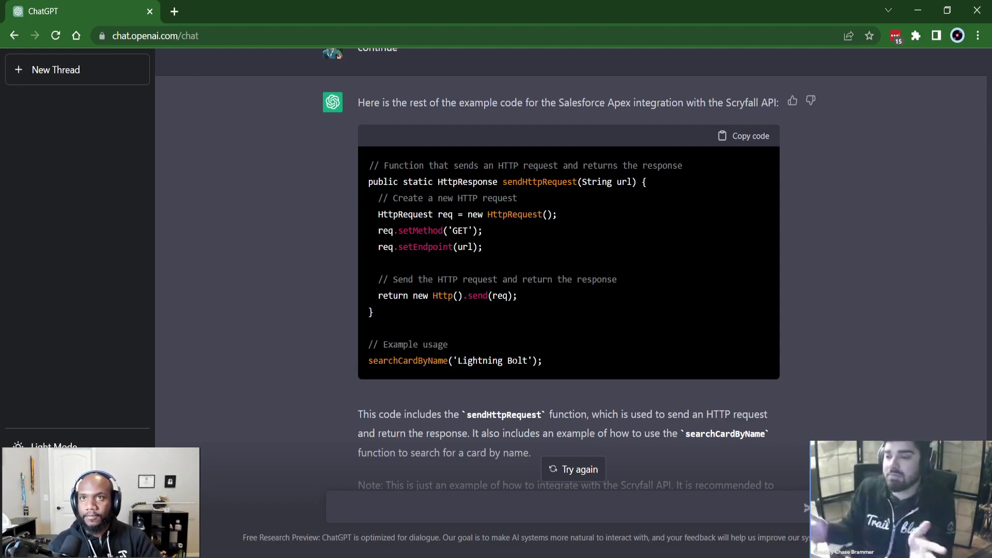
{"action": "scroll", "coordinate": [506, 371], "scroll_direction": "down", "scroll_amount": 2}
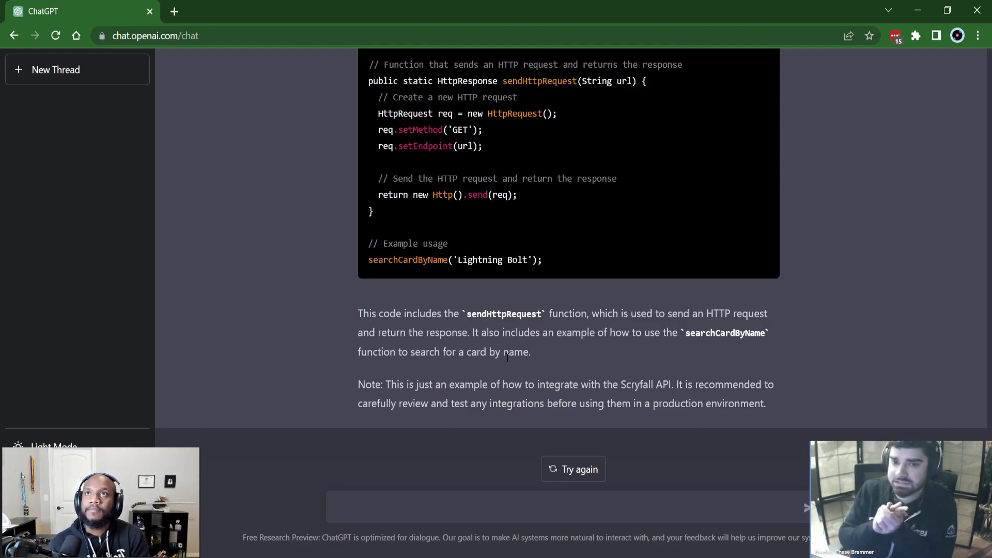
{"action": "scroll", "coordinate": [516, 368], "scroll_direction": "up", "scroll_amount": 3}
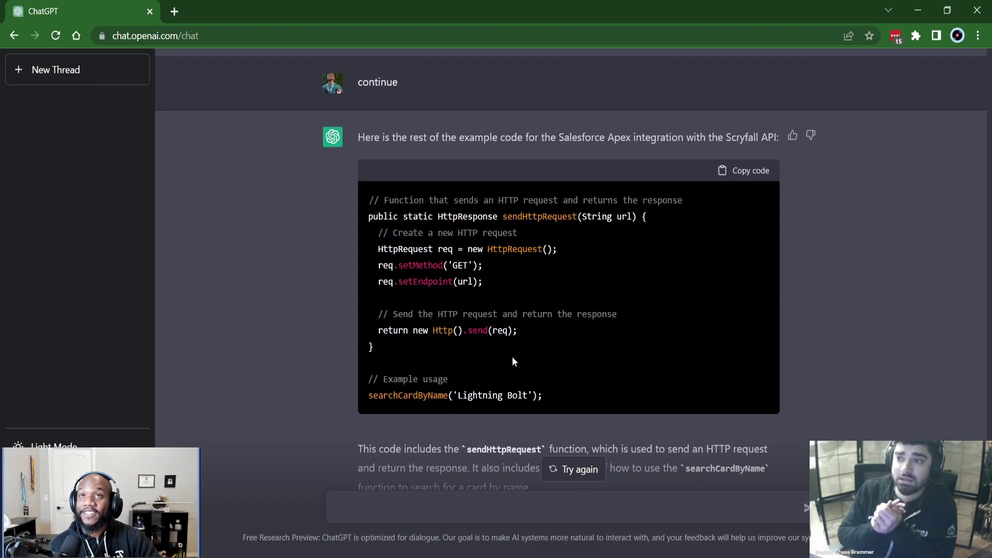
{"action": "scroll", "coordinate": [513, 356], "scroll_direction": "down", "scroll_amount": 3}
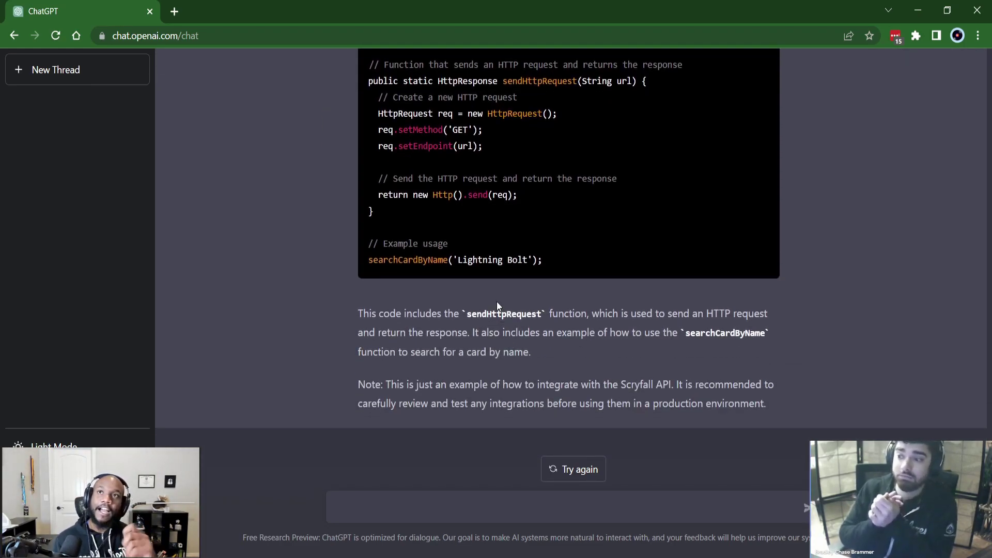
{"action": "scroll", "coordinate": [500, 300], "scroll_direction": "up", "scroll_amount": 10}
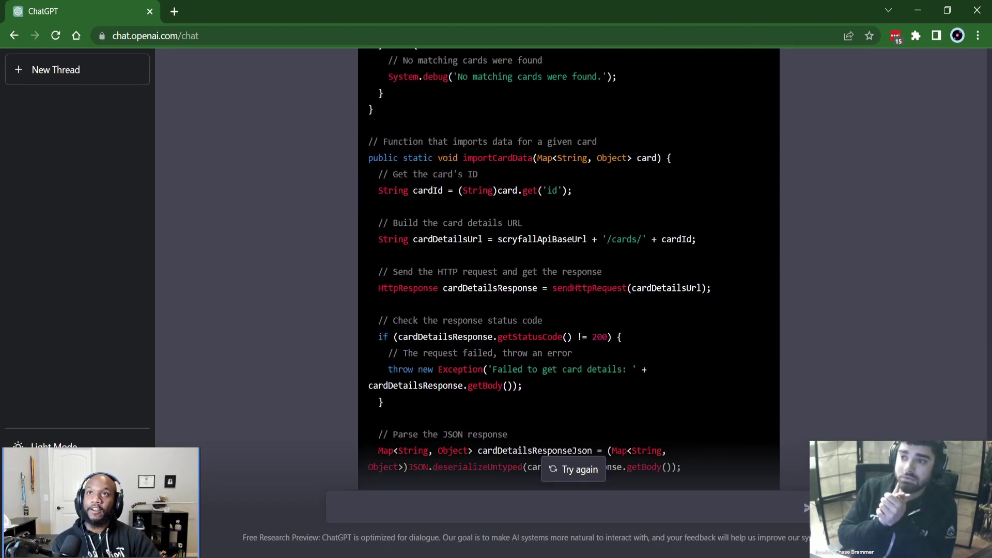
{"action": "scroll", "coordinate": [501, 290], "scroll_direction": "up", "scroll_amount": 10}
{"action": "left_click_drag", "start_coordinate": [680, 203], "coordinate": [402, 196]}
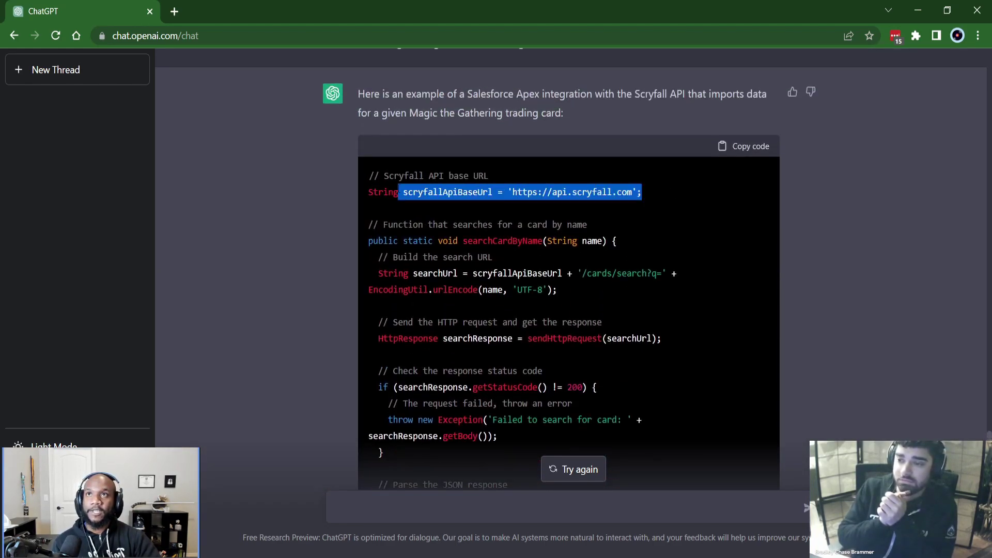
{"action": "left_click", "coordinate": [497, 203]}
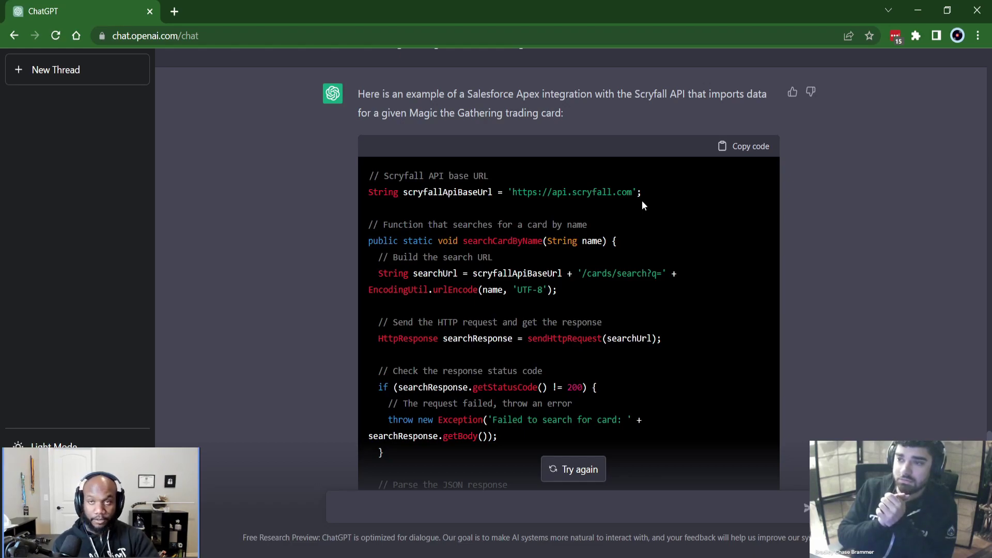
{"action": "scroll", "coordinate": [624, 256], "scroll_direction": "down", "scroll_amount": 1}
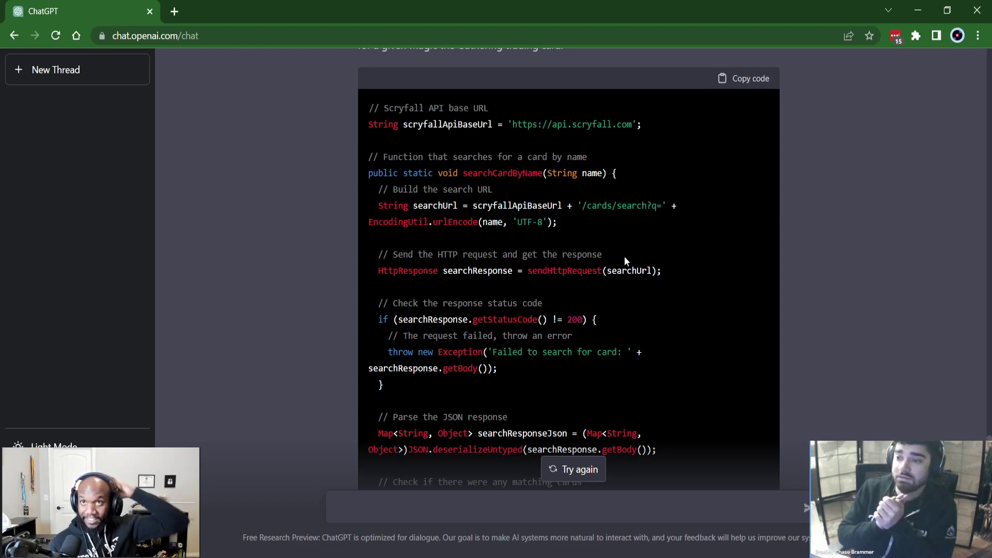
{"action": "scroll", "coordinate": [624, 256], "scroll_direction": "down", "scroll_amount": 10}
{"action": "left_click_drag", "start_coordinate": [731, 357], "coordinate": [381, 219]}
{"action": "left_click", "coordinate": [364, 209]}
{"action": "left_click", "coordinate": [381, 219]}
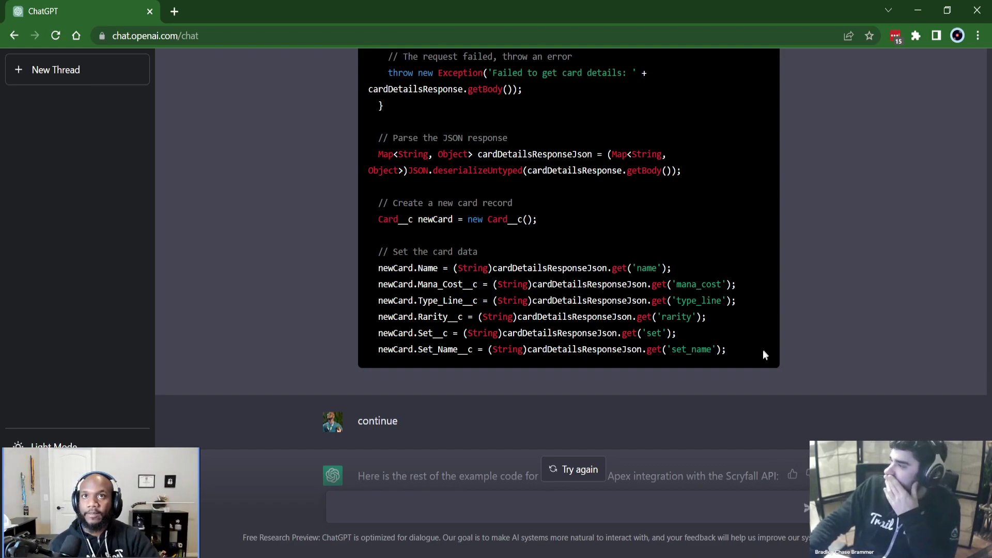
{"action": "left_click_drag", "start_coordinate": [764, 352], "coordinate": [358, 221]}
{"action": "left_click", "coordinate": [456, 268]}
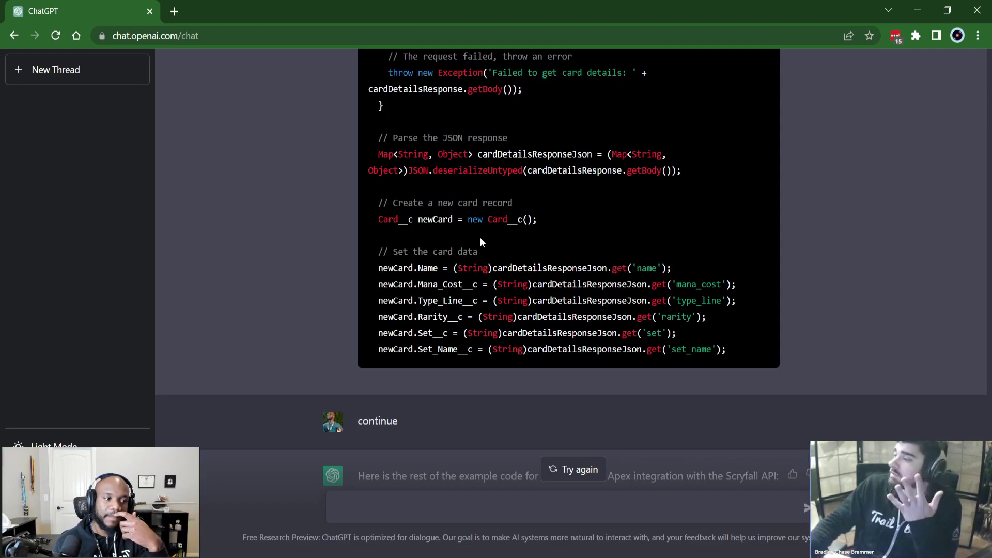
{"action": "scroll", "coordinate": [522, 246], "scroll_direction": "up", "scroll_amount": 20}
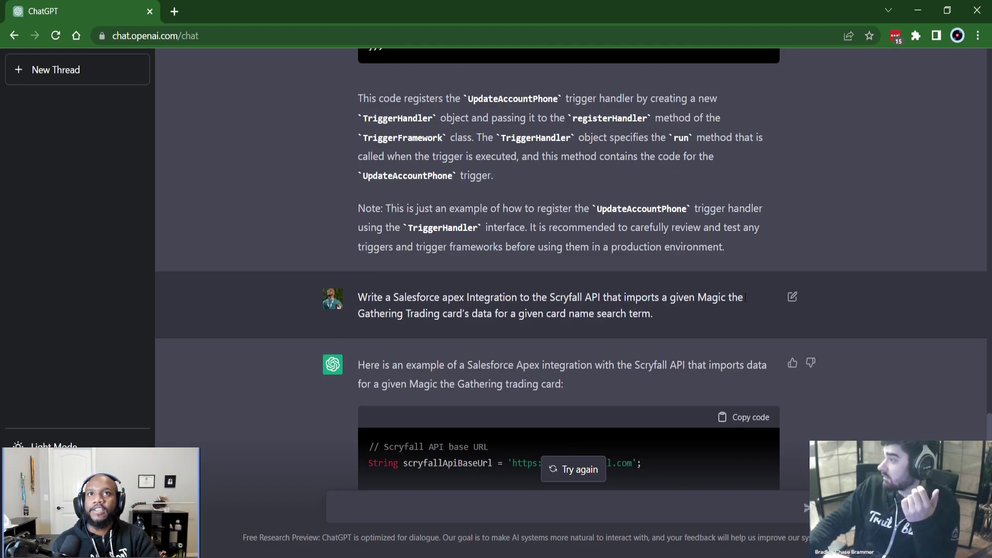
{"action": "left_click_drag", "start_coordinate": [663, 298], "coordinate": [723, 316]}
{"action": "left_click", "coordinate": [363, 314]}
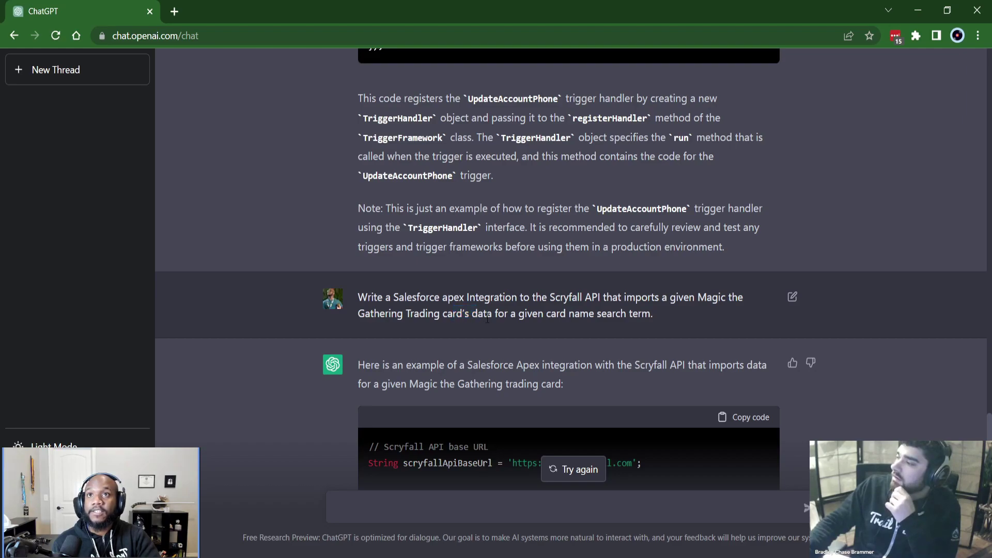
{"action": "left_click_drag", "start_coordinate": [494, 313], "coordinate": [667, 317]}
{"action": "left_click", "coordinate": [663, 317]}
{"action": "scroll", "coordinate": [661, 318], "scroll_direction": "down", "scroll_amount": 4}
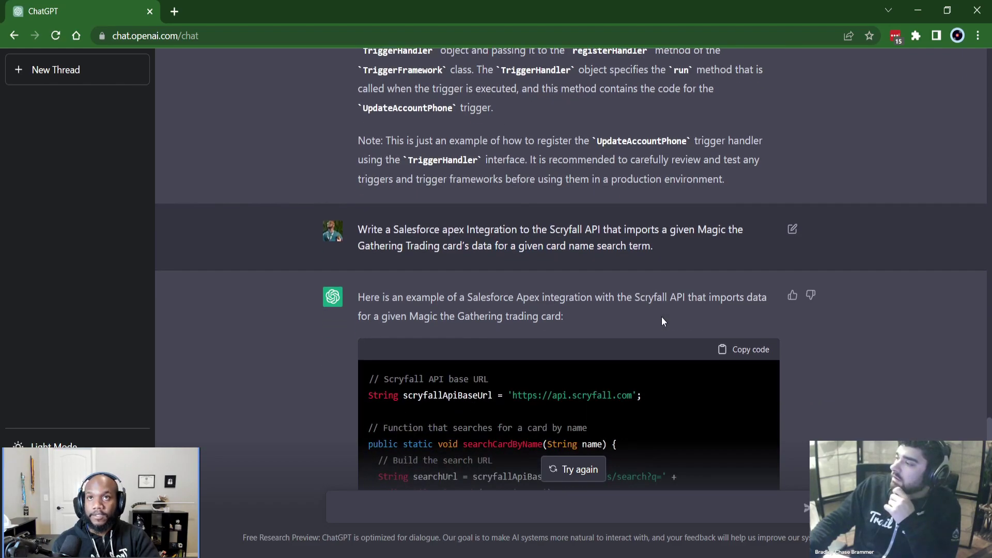
{"action": "scroll", "coordinate": [658, 320], "scroll_direction": "down", "scroll_amount": 3}
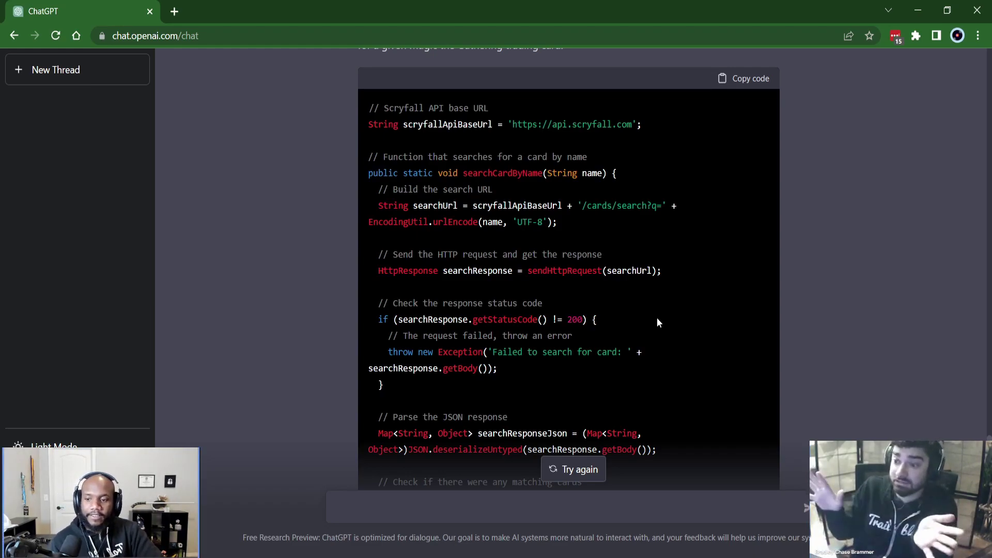
{"action": "scroll", "coordinate": [644, 320], "scroll_direction": "down", "scroll_amount": 6}
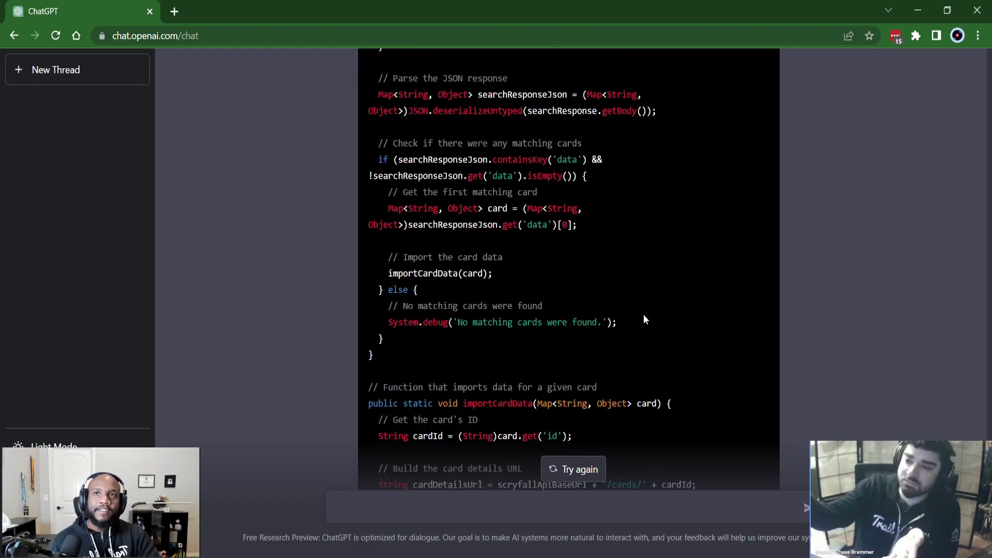
{"action": "scroll", "coordinate": [644, 316], "scroll_direction": "down", "scroll_amount": 7}
{"action": "scroll", "coordinate": [639, 316], "scroll_direction": "down", "scroll_amount": 10}
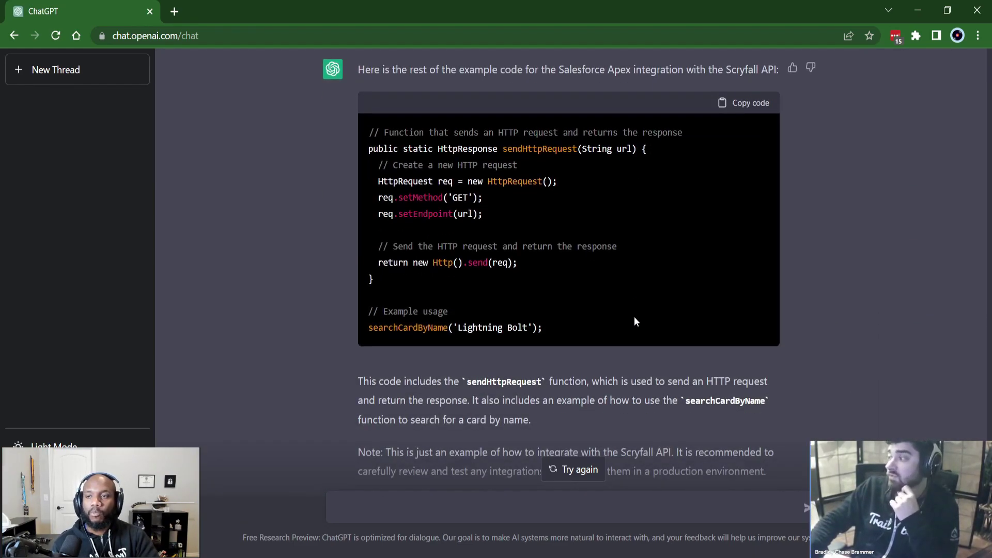
Ask ChatGPT to 'Write a test class to cover the integration'.
{"action": "scroll", "coordinate": [634, 318], "scroll_direction": "down", "scroll_amount": 1}
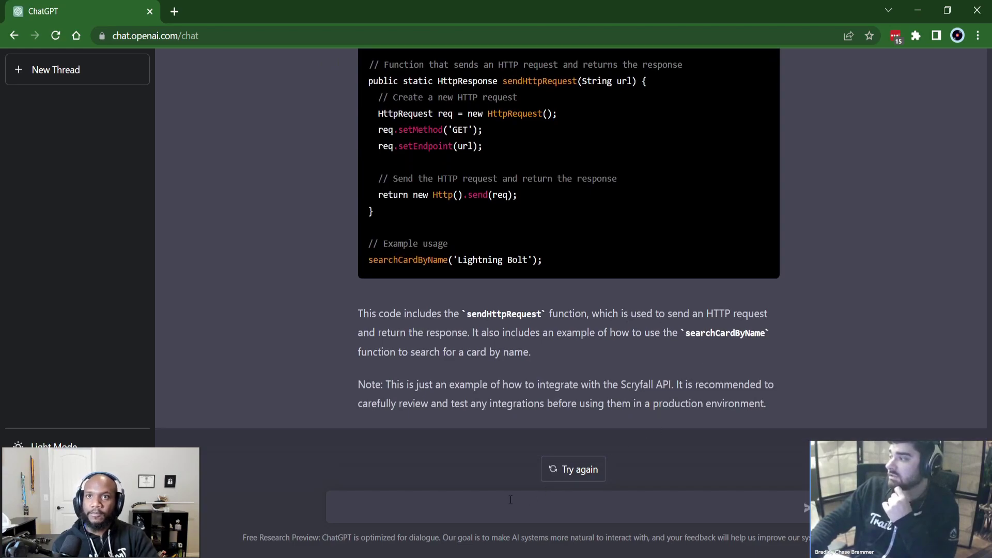
{"action": "type", "text": "W"}
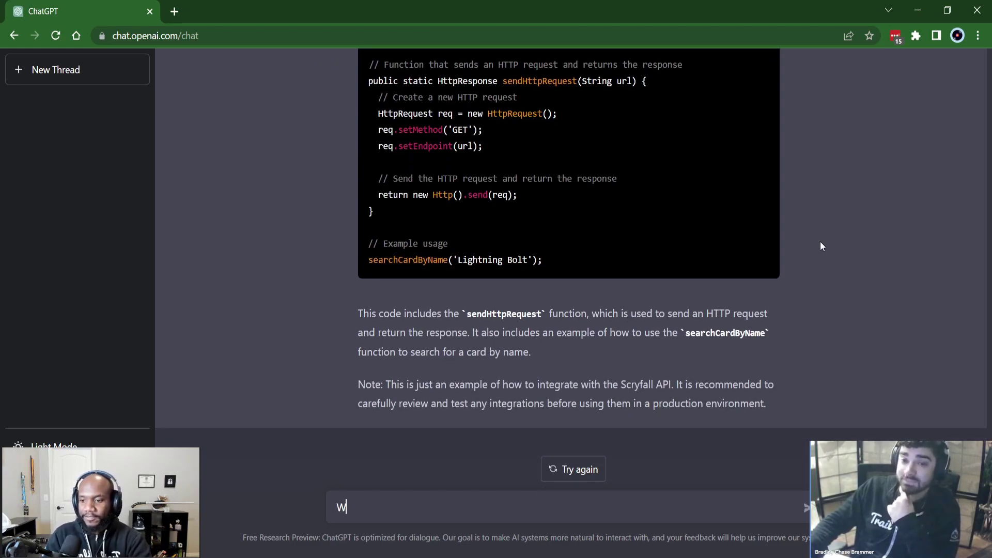
{"action": "type", "text": "rite a test class to cover the integration"}
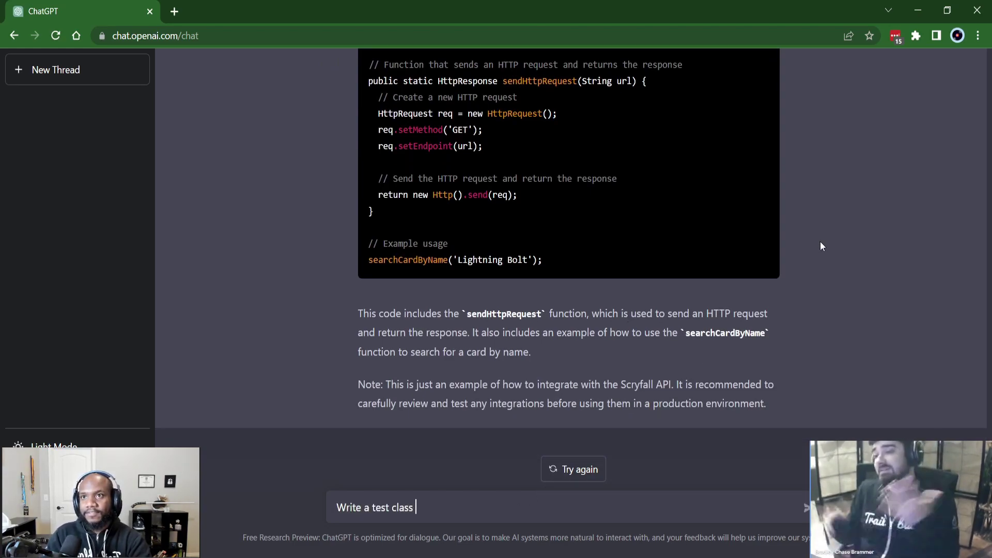
{"action": "key", "text": "Return"}
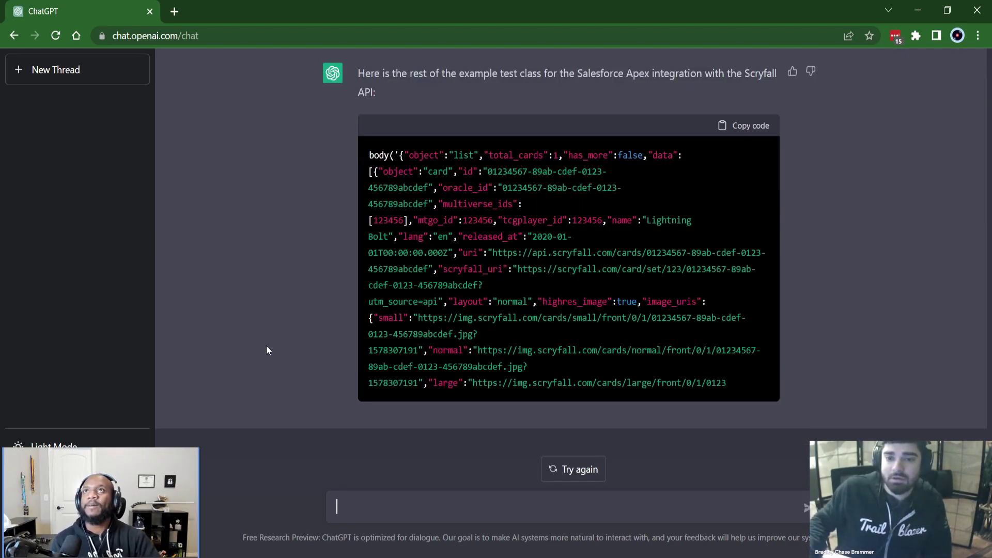
{"action": "scroll", "coordinate": [268, 351], "scroll_direction": "up", "scroll_amount": 3}
{"action": "scroll", "coordinate": [278, 365], "scroll_direction": "up", "scroll_amount": 10}
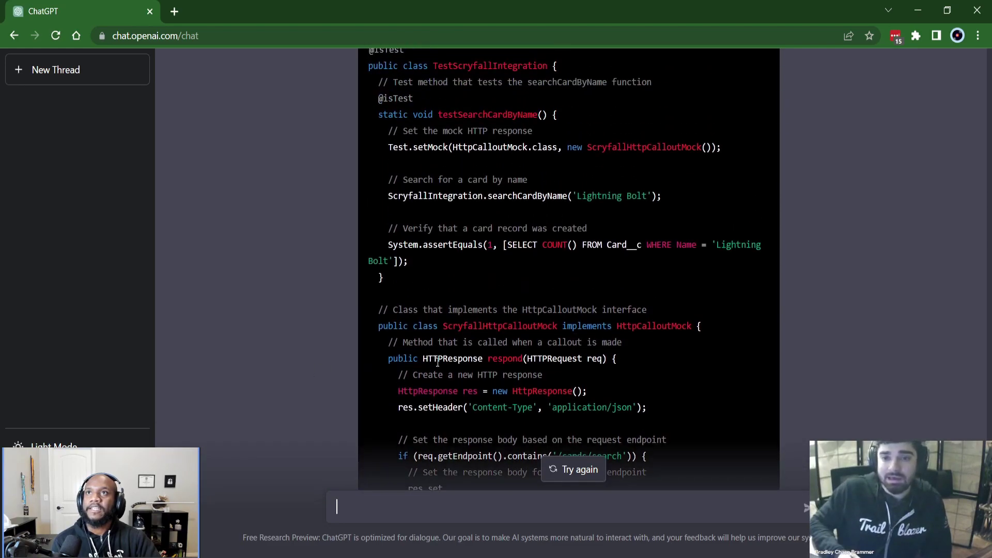
{"action": "scroll", "coordinate": [403, 295], "scroll_direction": "down", "scroll_amount": 5}
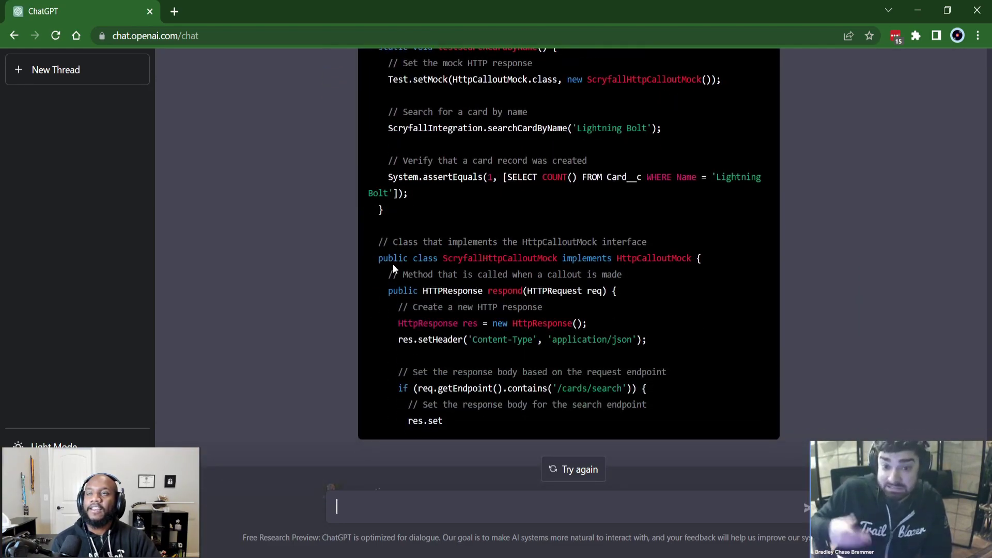
{"action": "left_click_drag", "start_coordinate": [380, 259], "coordinate": [509, 405]}
{"action": "left_click", "coordinate": [509, 405]}
{"action": "scroll", "coordinate": [488, 379], "scroll_direction": "down", "scroll_amount": 4}
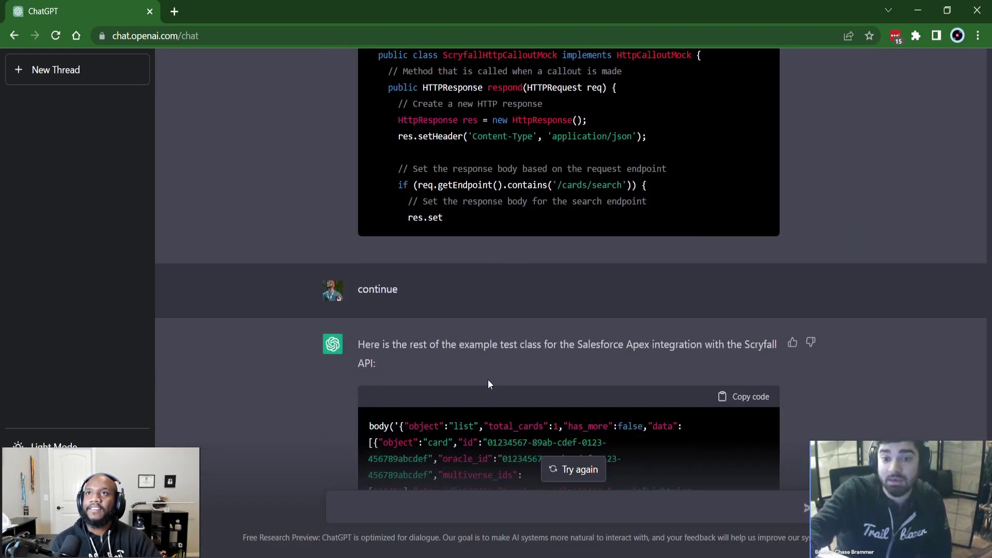
{"action": "scroll", "coordinate": [488, 381], "scroll_direction": "down", "scroll_amount": 5}
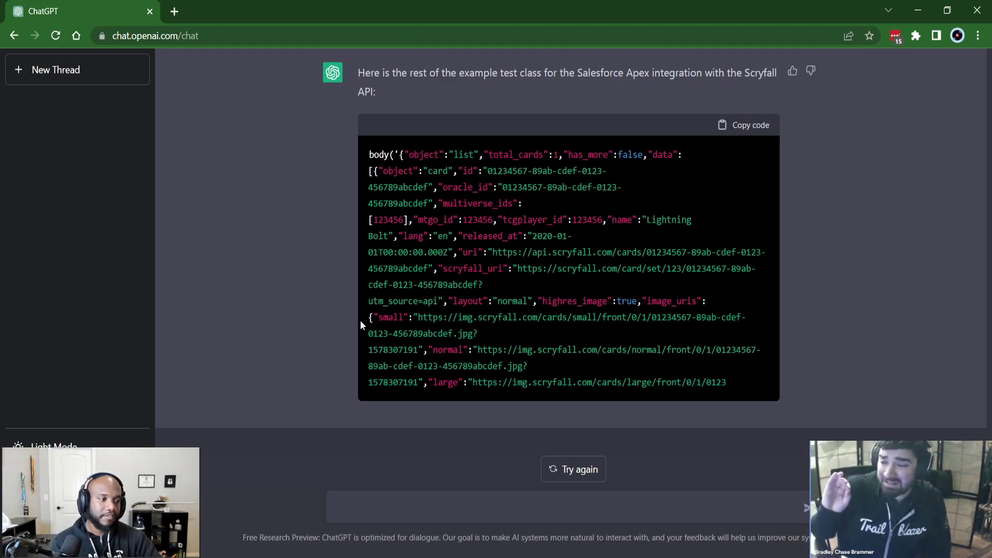
{"action": "scroll", "coordinate": [363, 315], "scroll_direction": "up", "scroll_amount": 10}
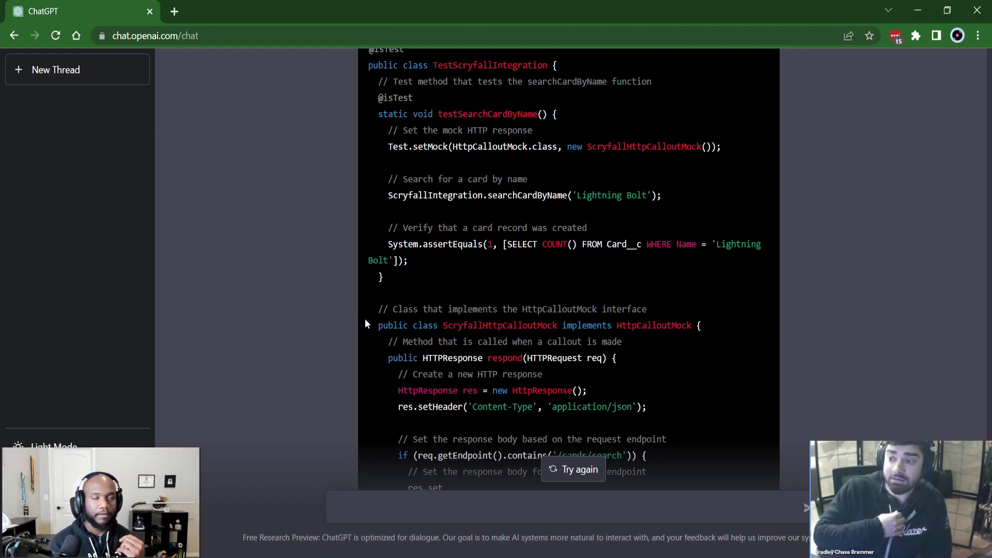
{"action": "scroll", "coordinate": [303, 347], "scroll_direction": "down", "scroll_amount": 10}
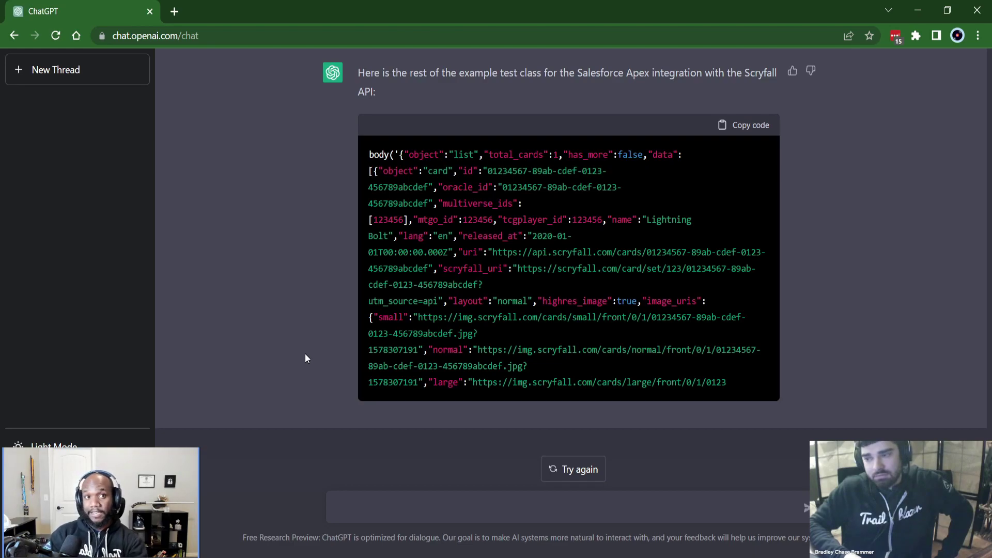
{"action": "scroll", "coordinate": [305, 336], "scroll_direction": "up", "scroll_amount": 10}
{"action": "scroll", "coordinate": [306, 317], "scroll_direction": "up", "scroll_amount": 8}
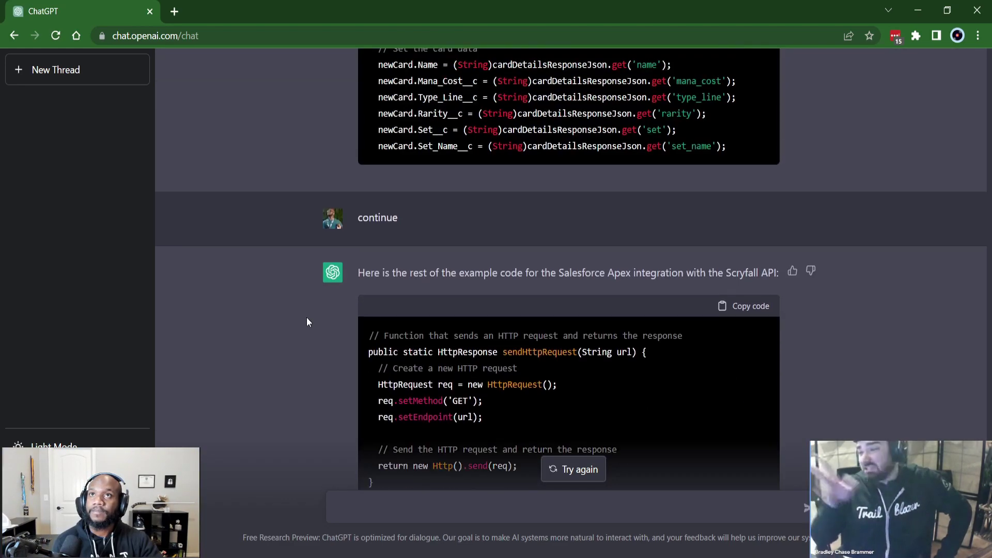
{"action": "scroll", "coordinate": [305, 317], "scroll_direction": "up", "scroll_amount": 5}
{"action": "scroll", "coordinate": [302, 325], "scroll_direction": "down", "scroll_amount": 20}
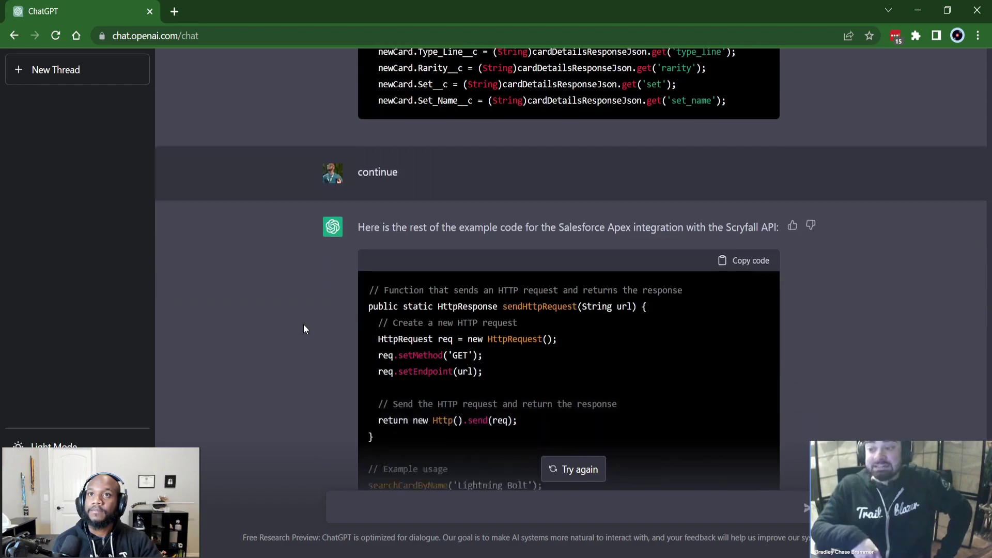
{"action": "scroll", "coordinate": [303, 325], "scroll_direction": "down", "scroll_amount": 10}
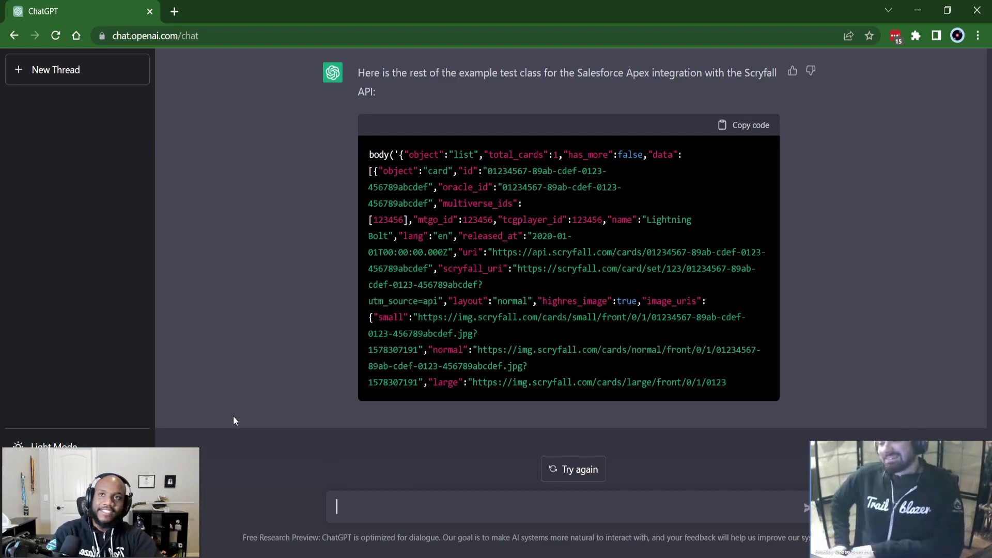
Send the pasted request for an LWC that calculates the Platform Developer I weighted exam score.
{"action": "type", "text": "Write a Salesforce LWC that allows the user to input their weighted score from the salesforce certified platform developer I exam guide and return the calculated score."}
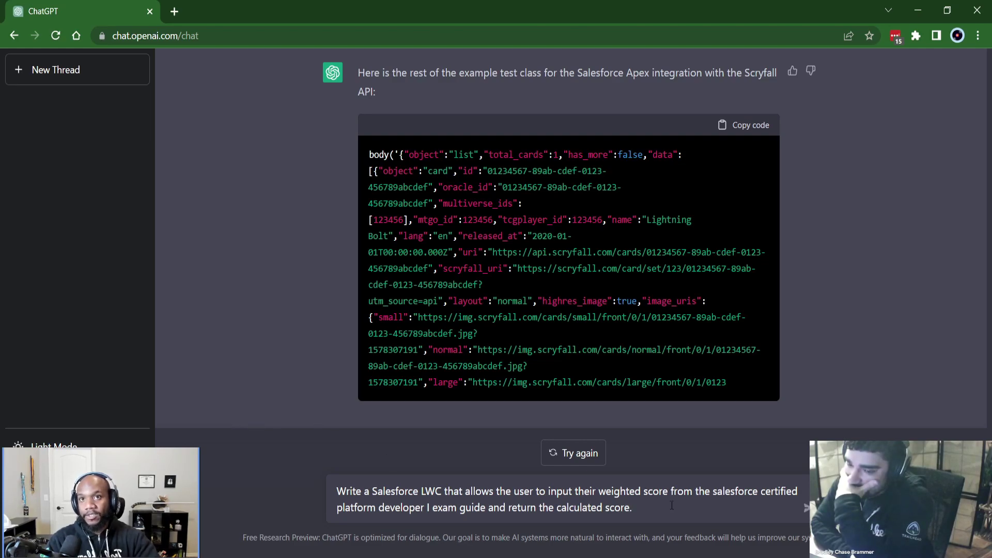
{"action": "key", "text": "Return"}
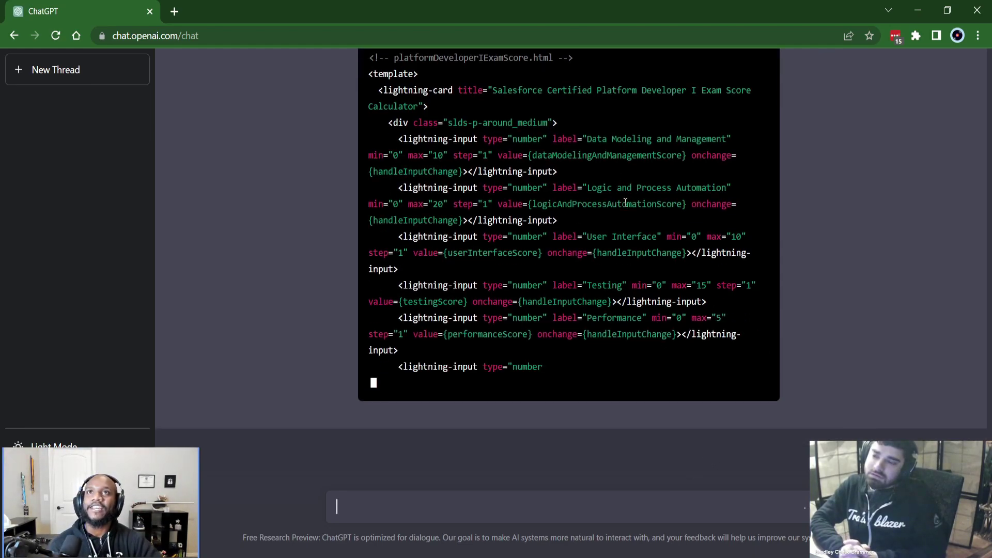
Send 'continue' to get the LWC JavaScript with handleInputChange and passingScore 700.
{"action": "scroll", "coordinate": [634, 333], "scroll_direction": "up", "scroll_amount": 4}
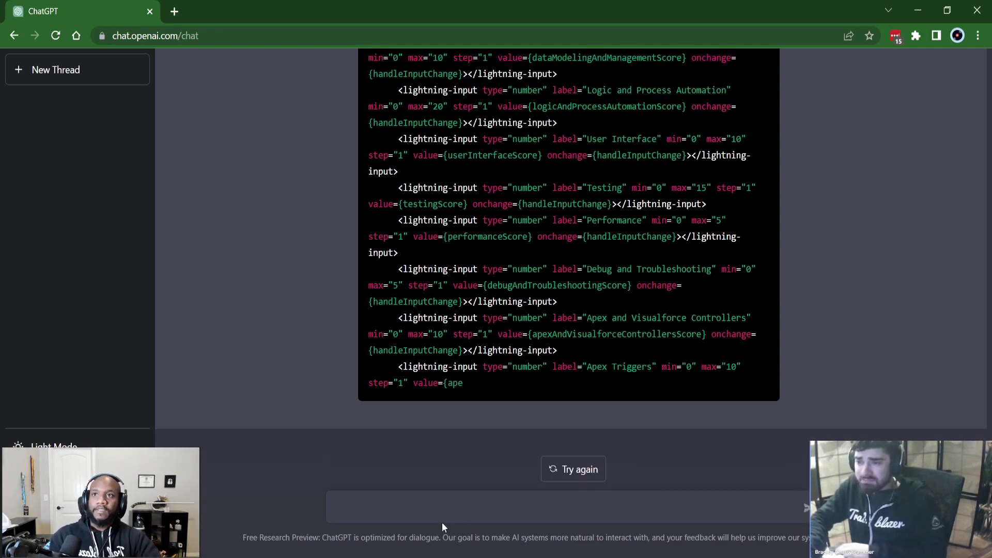
{"action": "type", "text": "continue"}
{"action": "key", "text": "Return"}
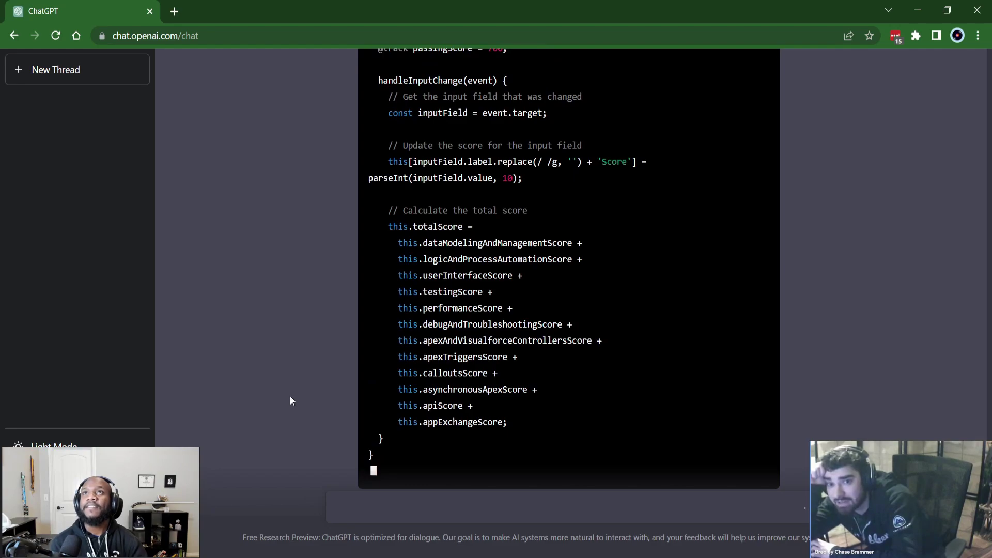
{"action": "scroll", "coordinate": [279, 395], "scroll_direction": "up", "scroll_amount": 3}
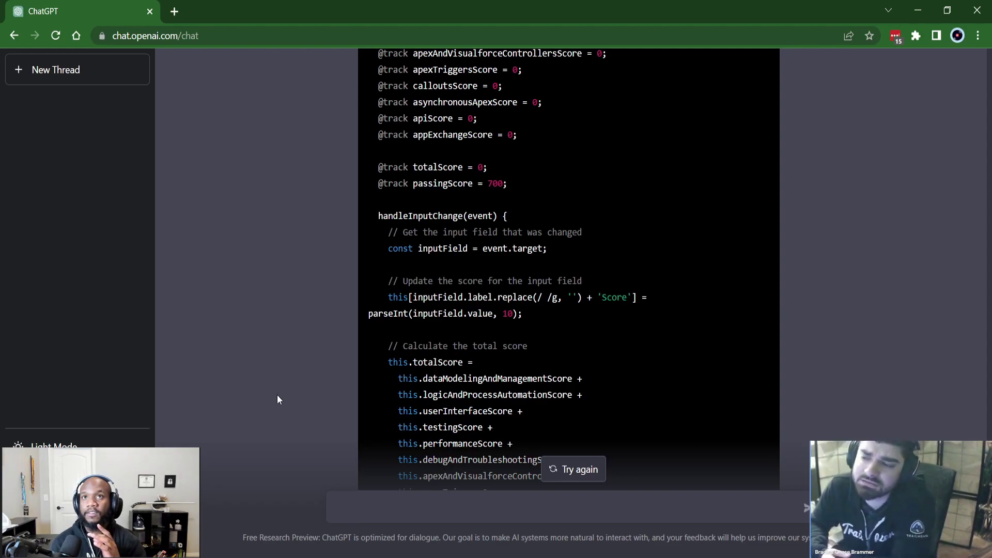
Search the page for every occurrence of handleInputChange.
{"action": "scroll", "coordinate": [445, 308], "scroll_direction": "up", "scroll_amount": 1}
{"action": "scroll", "coordinate": [445, 308], "scroll_direction": "down", "scroll_amount": 1}
{"action": "double_click", "coordinate": [403, 217]}
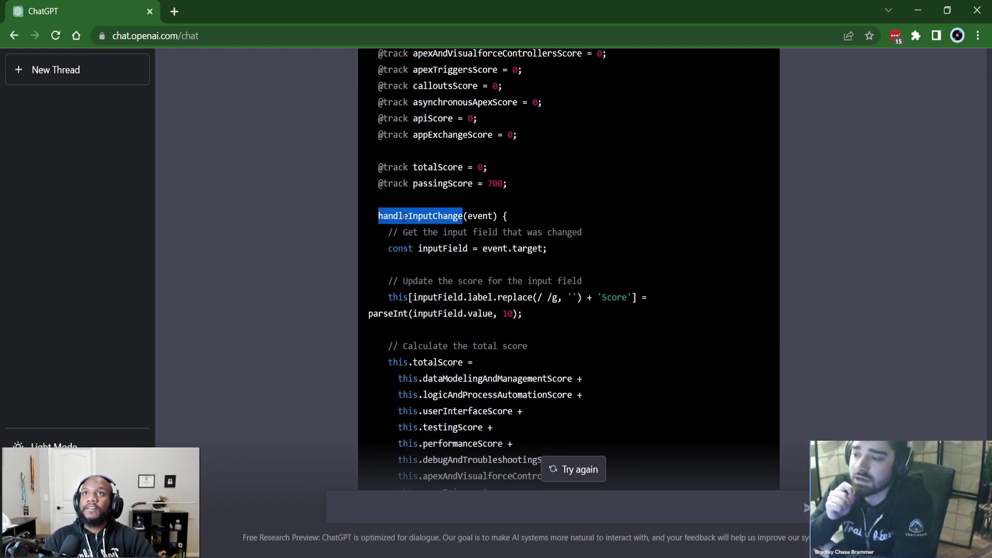
{"action": "key", "text": "ctrl+f"}
{"action": "key", "text": "Return"}
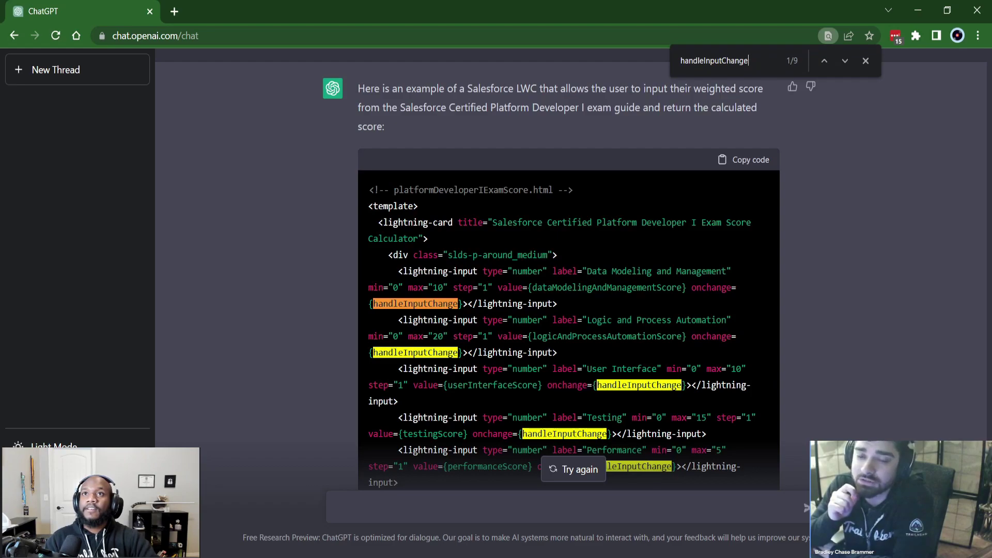
{"action": "scroll", "coordinate": [518, 278], "scroll_direction": "down", "scroll_amount": 4}
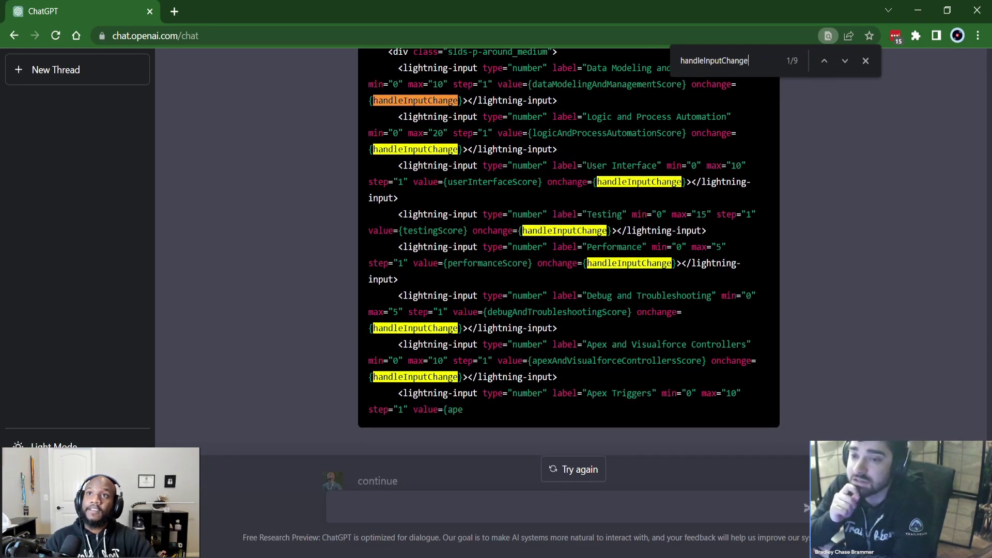
{"action": "key", "text": "Escape"}
{"action": "scroll", "coordinate": [460, 296], "scroll_direction": "down", "scroll_amount": 1}
{"action": "scroll", "coordinate": [460, 295], "scroll_direction": "down", "scroll_amount": 1}
{"action": "scroll", "coordinate": [461, 296], "scroll_direction": "up", "scroll_amount": 1}
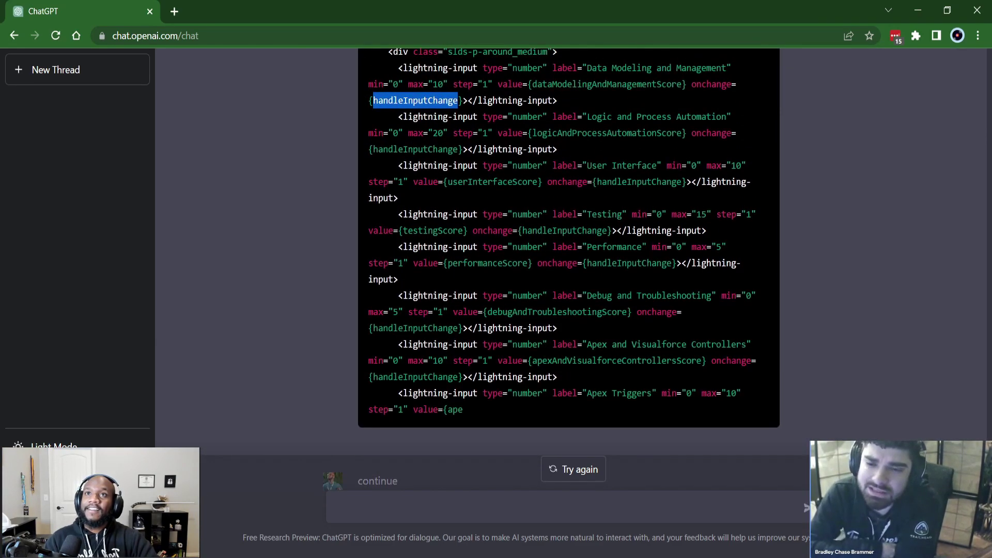
{"action": "scroll", "coordinate": [568, 258], "scroll_direction": "up", "scroll_amount": 1}
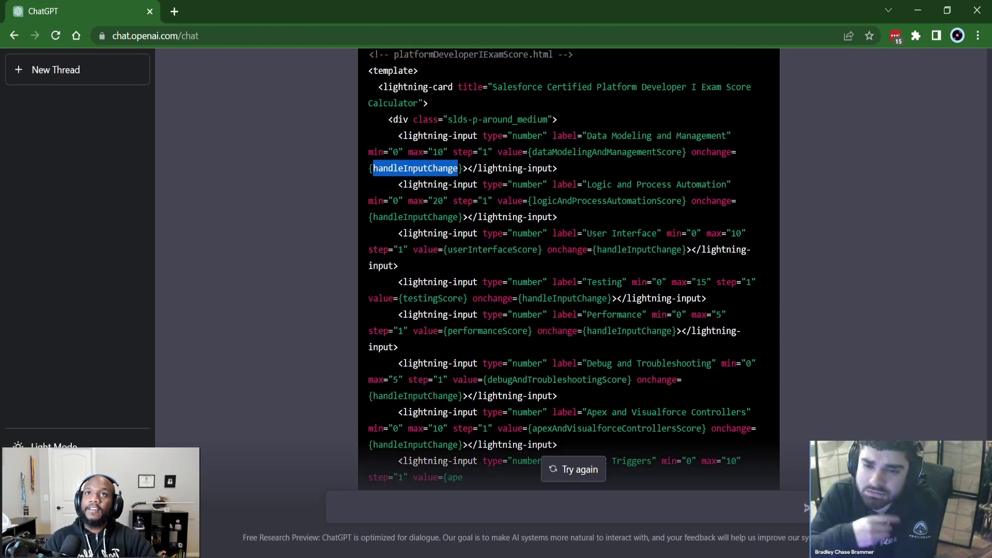
{"action": "scroll", "coordinate": [460, 297], "scroll_direction": "down", "scroll_amount": 20}
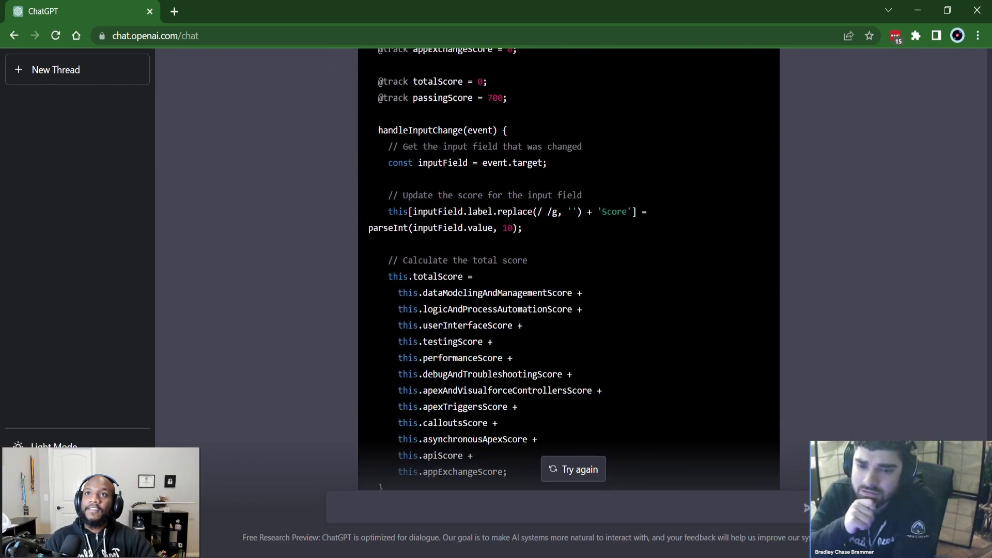
{"action": "scroll", "coordinate": [461, 311], "scroll_direction": "up", "scroll_amount": 12}
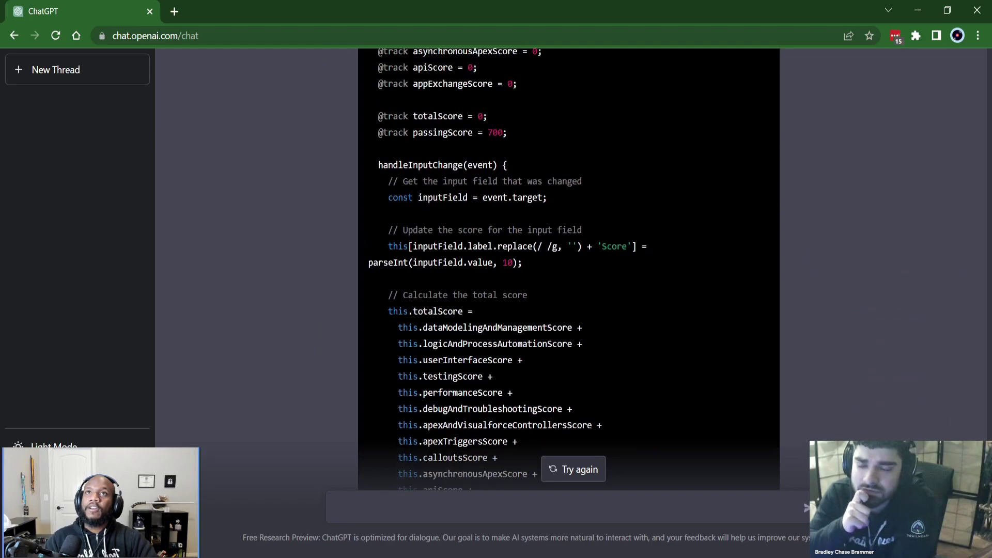
{"action": "scroll", "coordinate": [460, 312], "scroll_direction": "up", "scroll_amount": 5}
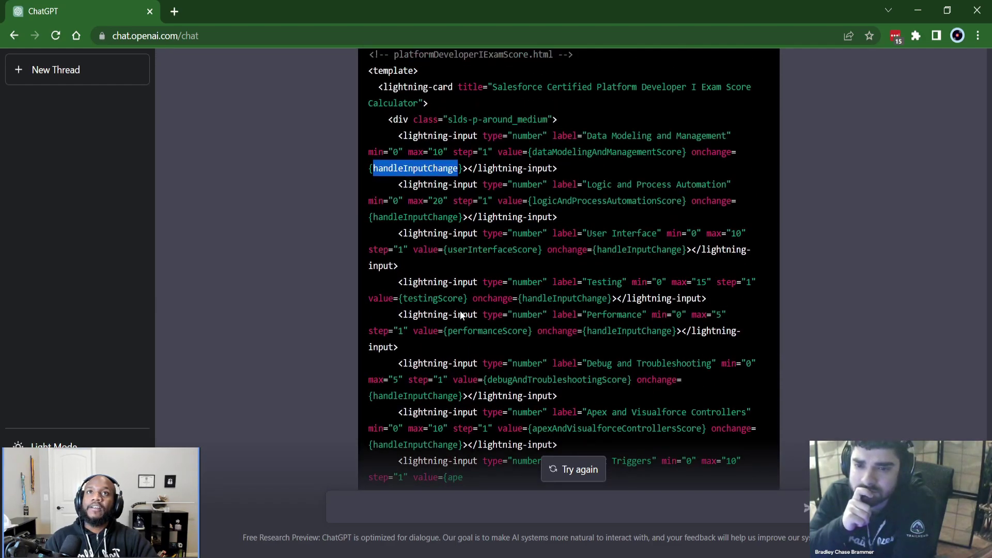
{"action": "left_click", "coordinate": [574, 244]}
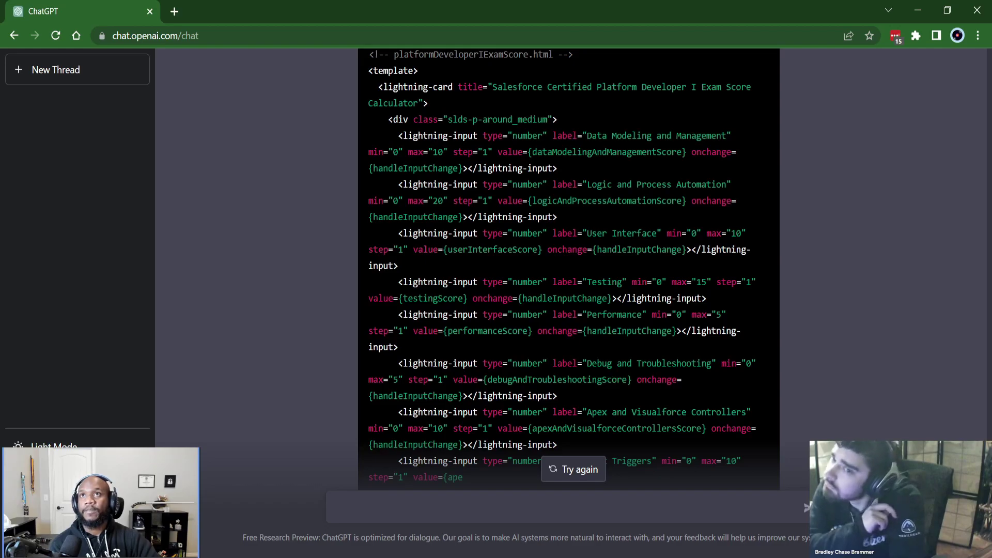
Check the section maximums, such as Data Modeling 10 and Logic and Process Automation 20.
{"action": "scroll", "coordinate": [476, 280], "scroll_direction": "down", "scroll_amount": 15}
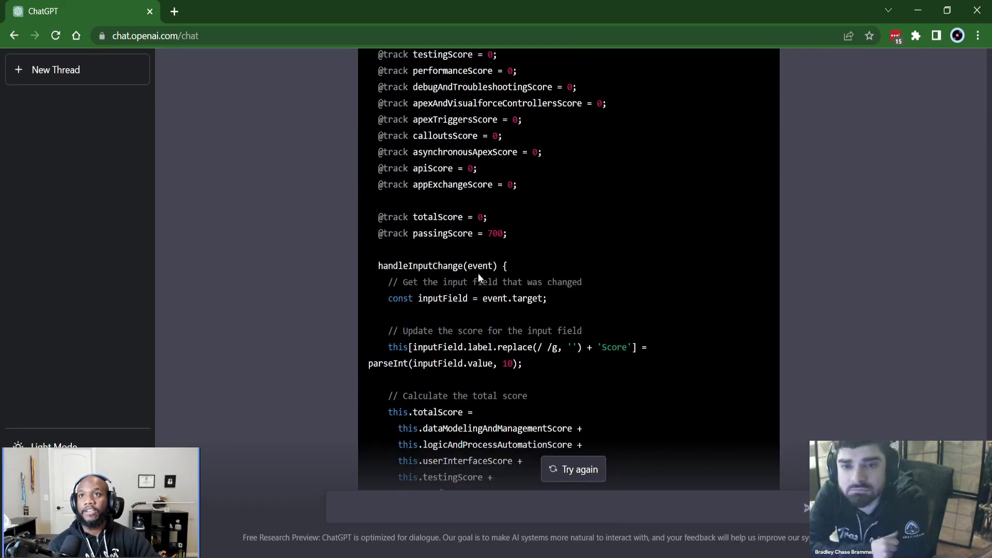
{"action": "scroll", "coordinate": [458, 316], "scroll_direction": "up", "scroll_amount": 3}
{"action": "scroll", "coordinate": [470, 289], "scroll_direction": "down", "scroll_amount": 6}
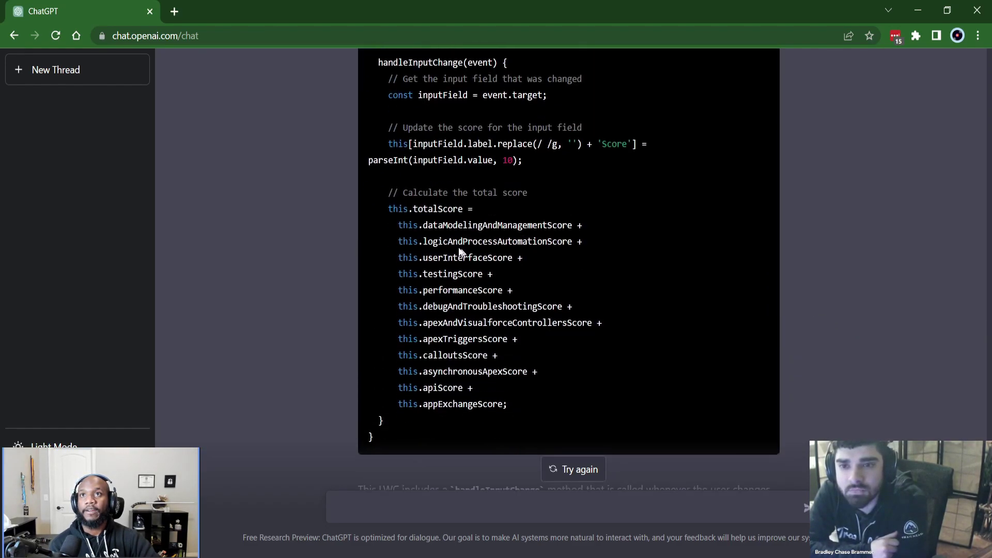
{"action": "scroll", "coordinate": [490, 260], "scroll_direction": "up", "scroll_amount": 1}
{"action": "scroll", "coordinate": [489, 260], "scroll_direction": "up", "scroll_amount": 4}
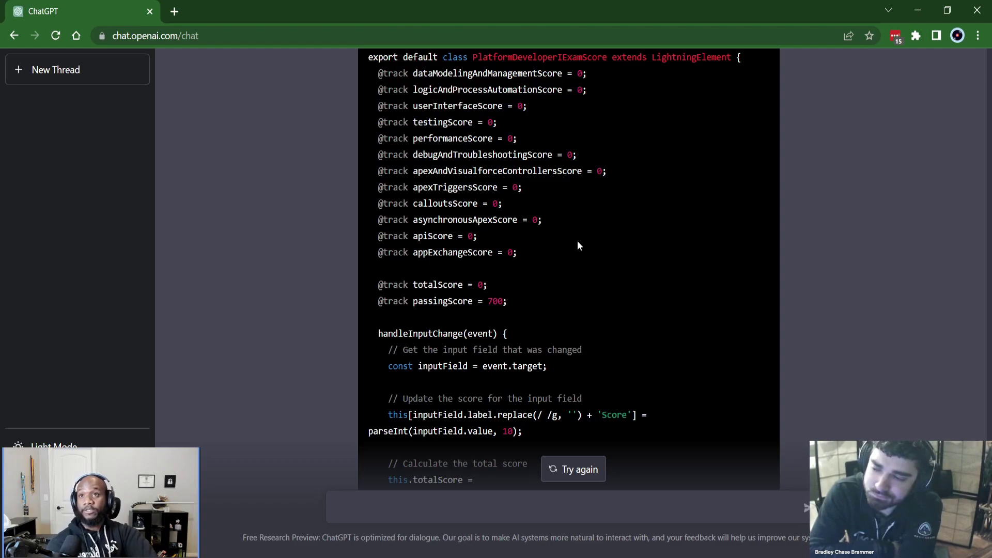
{"action": "scroll", "coordinate": [595, 243], "scroll_direction": "down", "scroll_amount": 4}
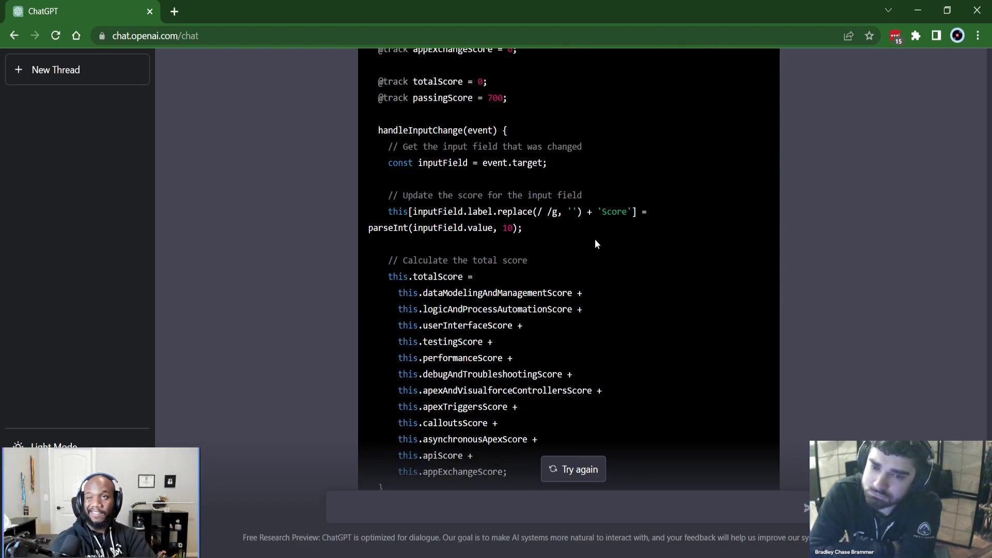
{"action": "scroll", "coordinate": [597, 241], "scroll_direction": "up", "scroll_amount": 17}
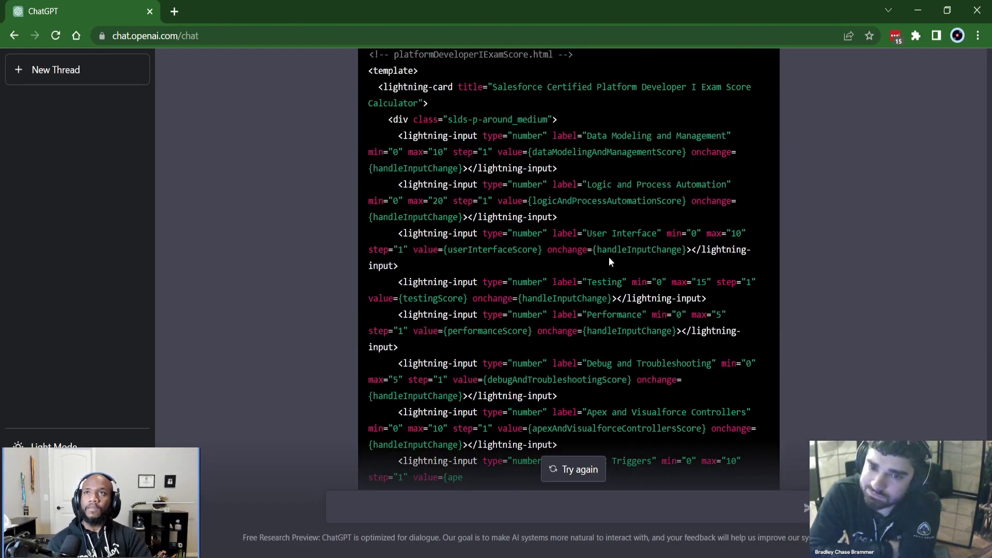
{"action": "scroll", "coordinate": [587, 244], "scroll_direction": "up", "scroll_amount": 1}
{"action": "double_click", "coordinate": [438, 220]}
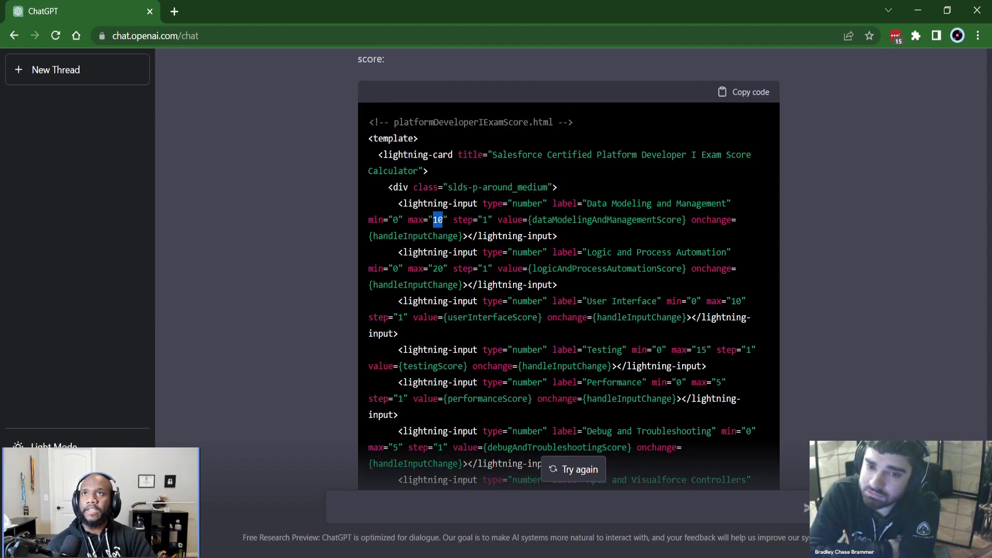
{"action": "left_click", "coordinate": [438, 219]}
{"action": "double_click", "coordinate": [437, 219]}
{"action": "double_click", "coordinate": [439, 268]}
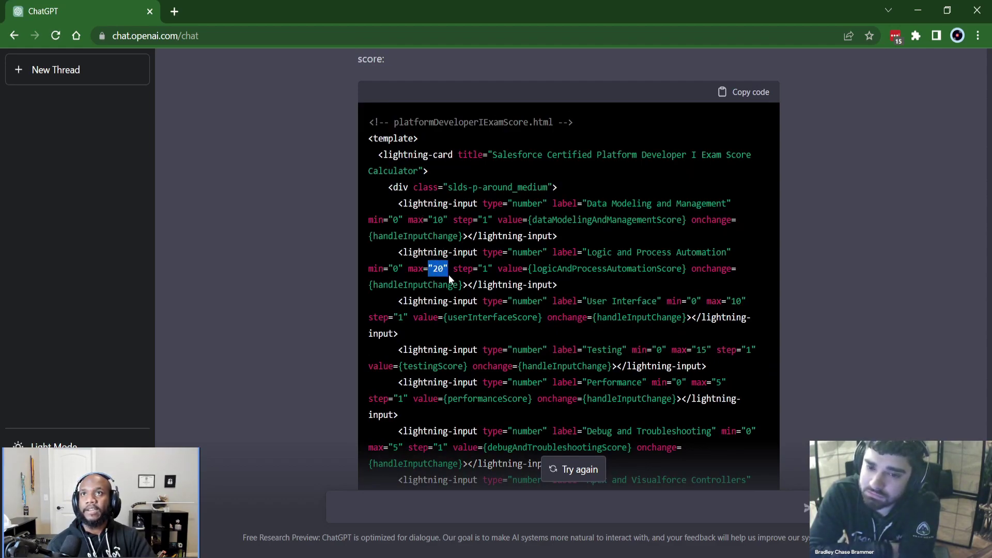
{"action": "left_click", "coordinate": [439, 268]}
{"action": "scroll", "coordinate": [542, 279], "scroll_direction": "down", "scroll_amount": 3}
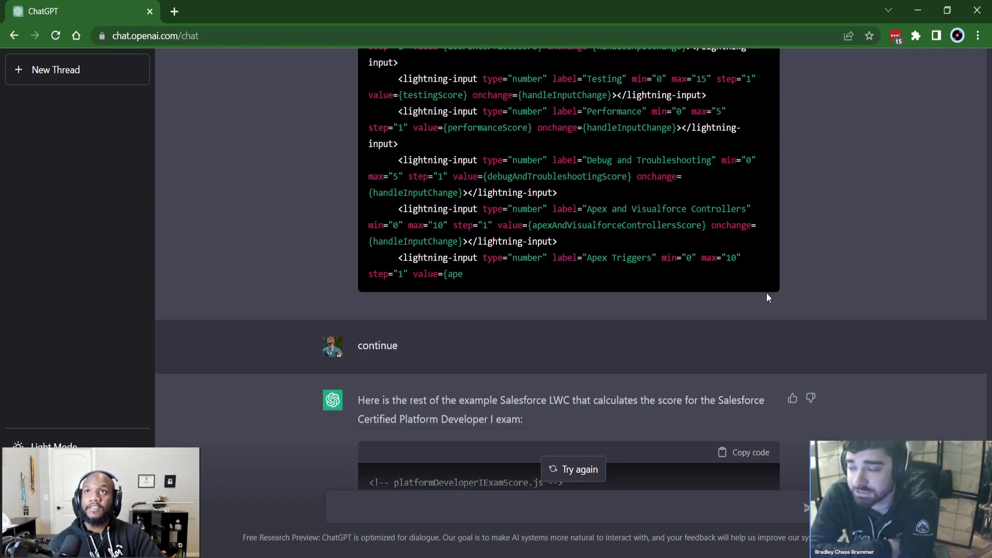
{"action": "scroll", "coordinate": [731, 318], "scroll_direction": "down", "scroll_amount": 7}
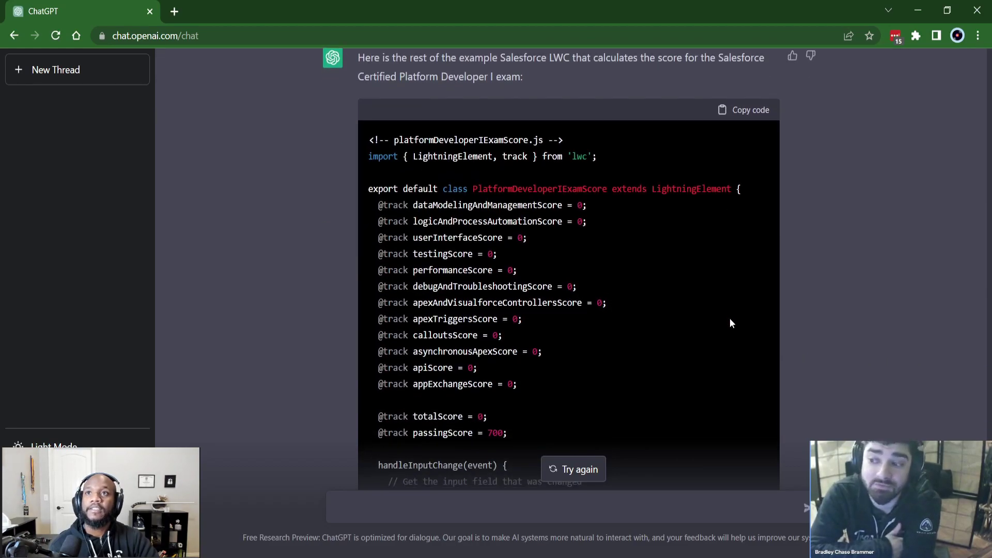
{"action": "scroll", "coordinate": [730, 319], "scroll_direction": "down", "scroll_amount": 3}
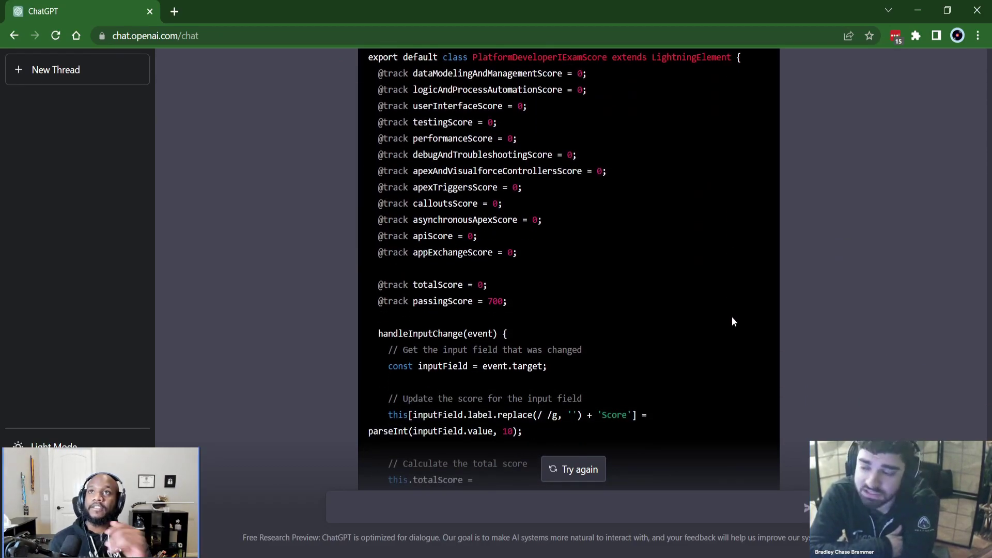
Step through the appExchangeScore matches on the page.
{"action": "double_click", "coordinate": [453, 252]}
{"action": "key", "text": "ctrl+f"}
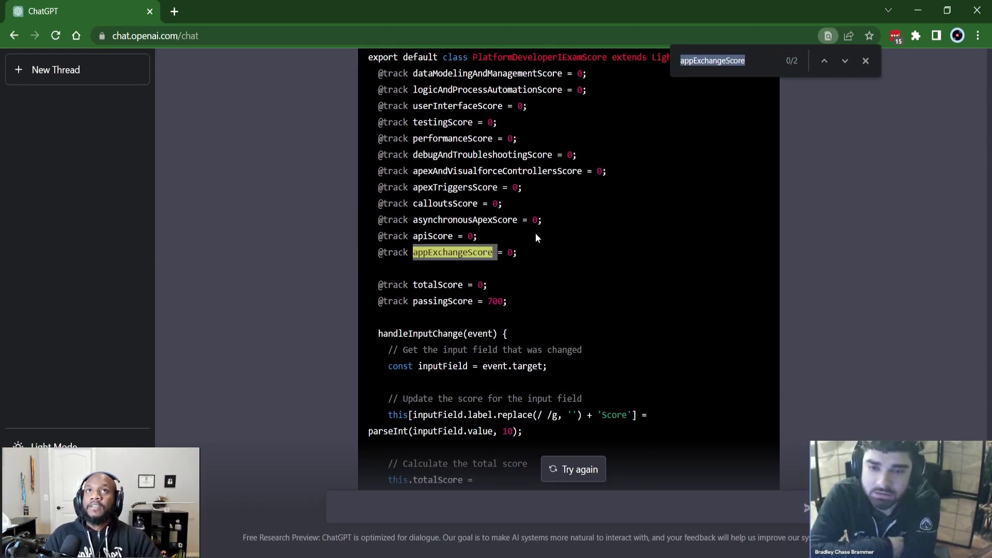
{"action": "key", "text": "Return"}
{"action": "key", "text": "Return"}
{"action": "key", "text": "Return"}
{"action": "key", "text": "Return"}
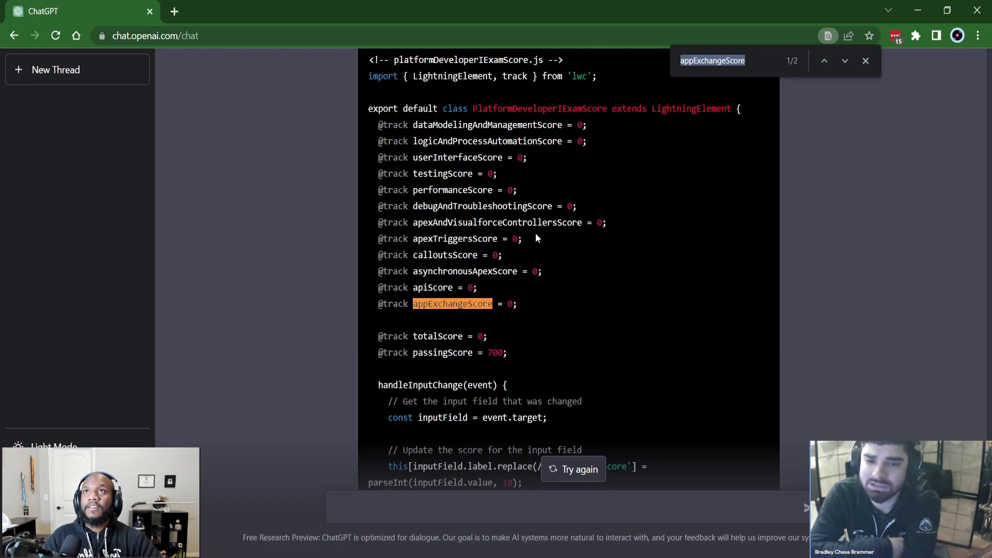
{"action": "key", "text": "Escape"}
{"action": "scroll", "coordinate": [547, 275], "scroll_direction": "down", "scroll_amount": 1}
{"action": "left_click", "coordinate": [546, 272]}
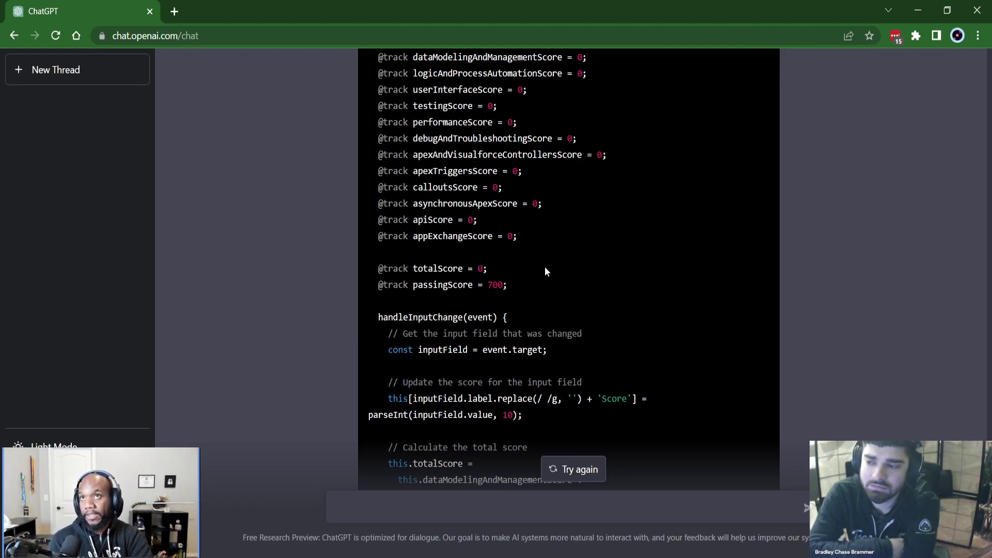
Go back to the HTML template's number inputs, with maximums like 15 for Testing.
{"action": "scroll", "coordinate": [544, 266], "scroll_direction": "up", "scroll_amount": 2}
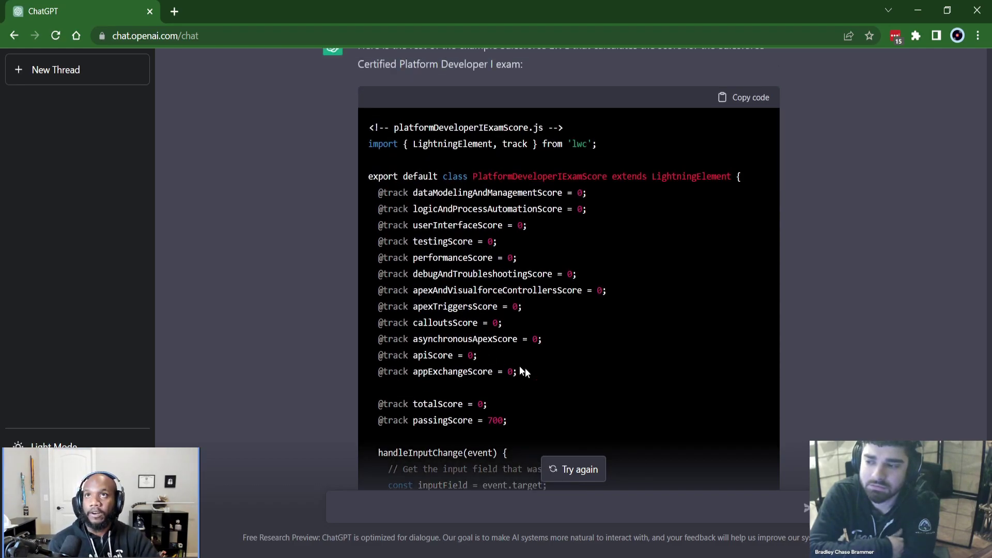
{"action": "scroll", "coordinate": [544, 376], "scroll_direction": "up", "scroll_amount": 1}
{"action": "scroll", "coordinate": [544, 375], "scroll_direction": "down", "scroll_amount": 2}
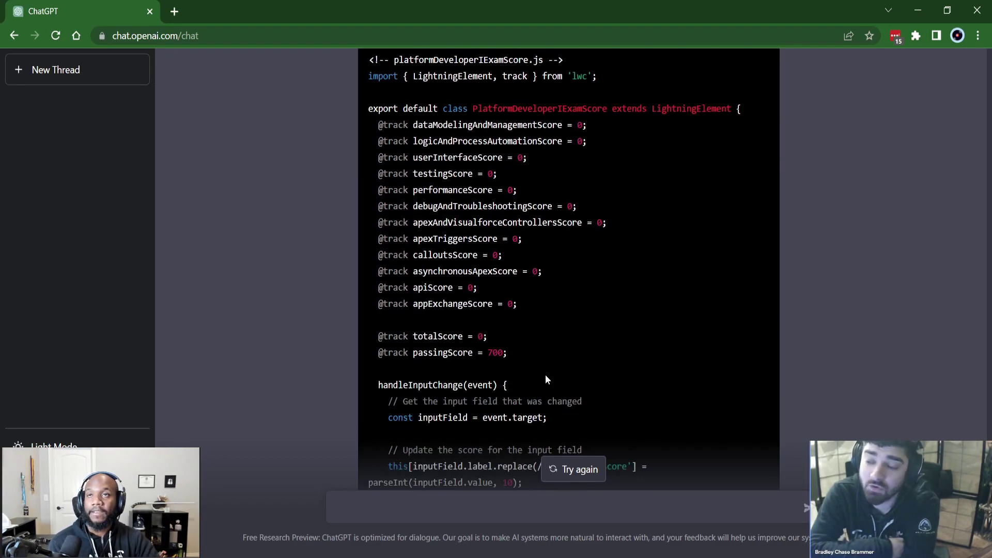
{"action": "scroll", "coordinate": [545, 374], "scroll_direction": "down", "scroll_amount": 3}
{"action": "scroll", "coordinate": [546, 362], "scroll_direction": "down", "scroll_amount": 4}
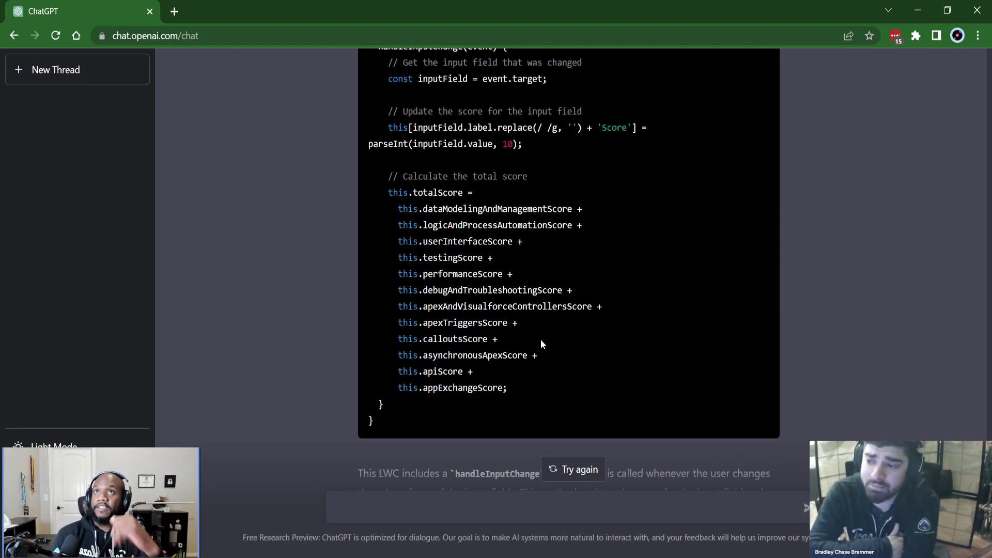
{"action": "scroll", "coordinate": [605, 349], "scroll_direction": "up", "scroll_amount": 5}
{"action": "scroll", "coordinate": [600, 350], "scroll_direction": "up", "scroll_amount": 3}
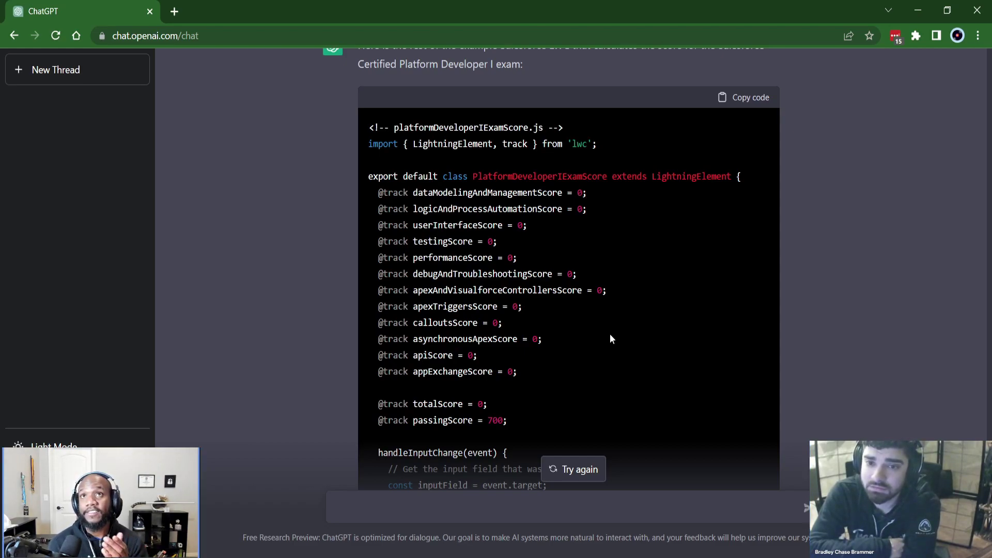
{"action": "scroll", "coordinate": [535, 284], "scroll_direction": "down", "scroll_amount": 6}
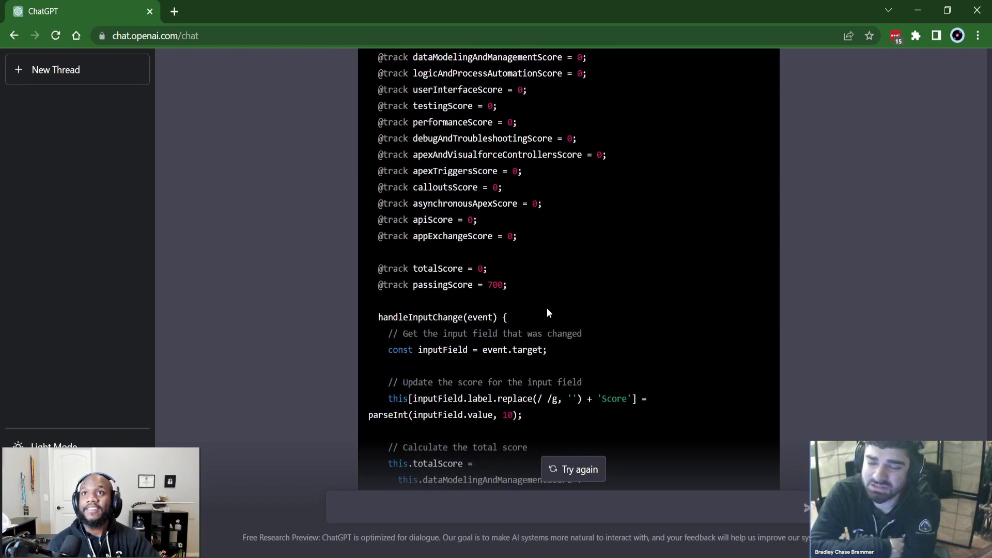
{"action": "scroll", "coordinate": [533, 358], "scroll_direction": "up", "scroll_amount": 15}
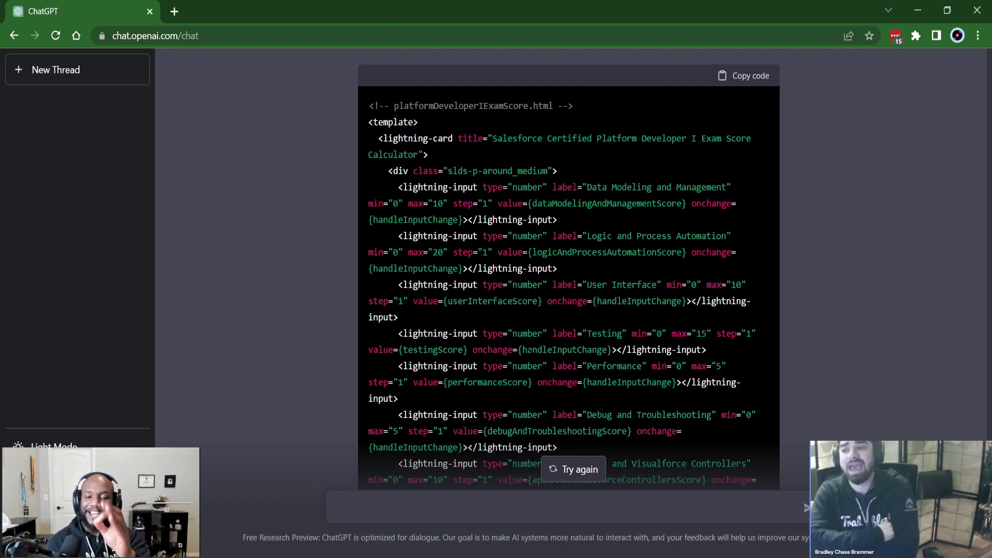
Highlight the LWC reply's intro text and the Data Modeling to Performance score inputs.
{"action": "scroll", "coordinate": [596, 364], "scroll_direction": "up", "scroll_amount": 5}
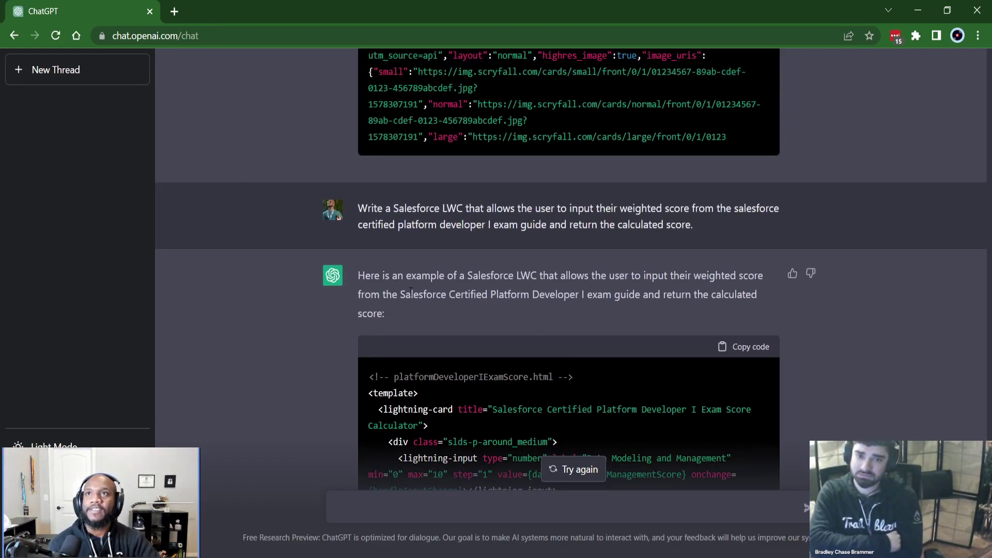
{"action": "left_click_drag", "start_coordinate": [411, 295], "coordinate": [602, 296]}
{"action": "scroll", "coordinate": [544, 293], "scroll_direction": "down", "scroll_amount": 4}
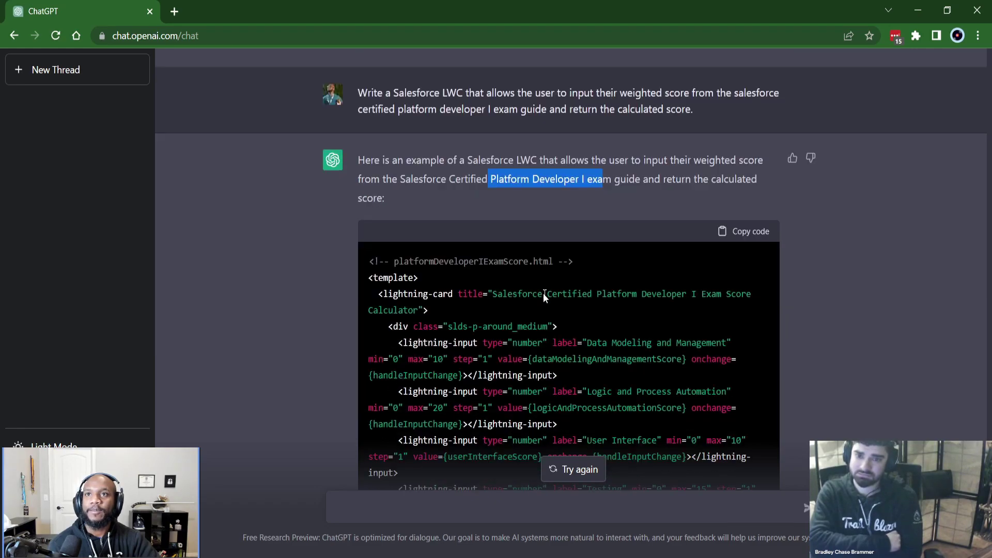
{"action": "left_click", "coordinate": [500, 305]}
{"action": "left_click_drag", "start_coordinate": [404, 255], "coordinate": [453, 435]}
{"action": "left_click", "coordinate": [453, 377]}
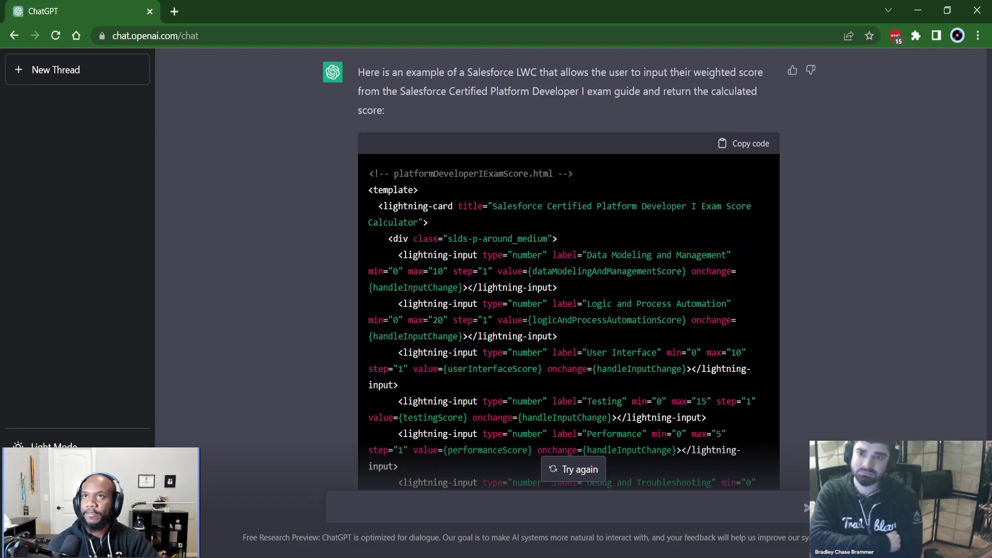
Read down through the JavaScript total score code to the handleInputChange explanation.
{"action": "scroll", "coordinate": [571, 310], "scroll_direction": "down", "scroll_amount": 3}
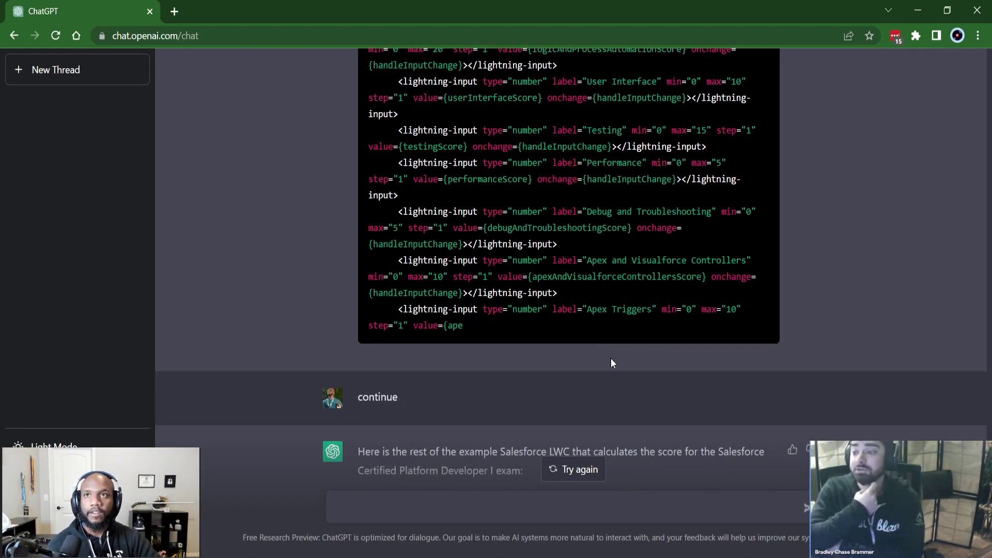
{"action": "scroll", "coordinate": [610, 358], "scroll_direction": "up", "scroll_amount": 15}
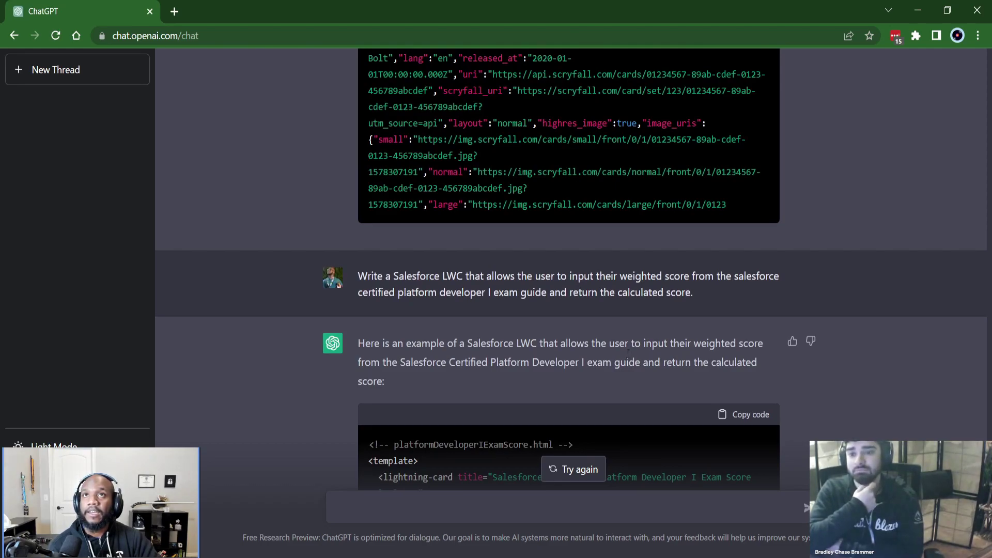
{"action": "scroll", "coordinate": [629, 353], "scroll_direction": "down", "scroll_amount": 15}
{"action": "scroll", "coordinate": [623, 357], "scroll_direction": "down", "scroll_amount": 8}
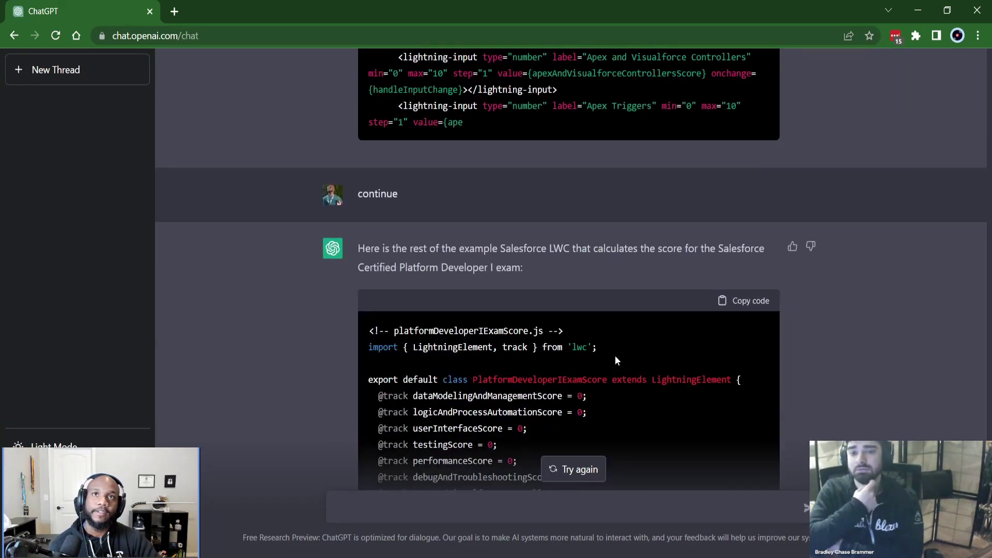
{"action": "scroll", "coordinate": [610, 361], "scroll_direction": "down", "scroll_amount": 6}
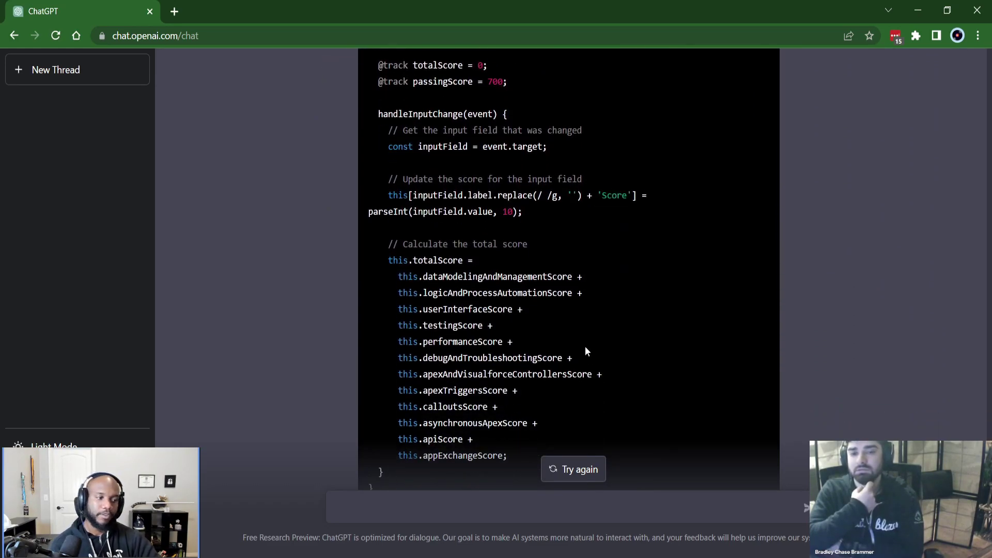
{"action": "scroll", "coordinate": [585, 346], "scroll_direction": "down", "scroll_amount": 3}
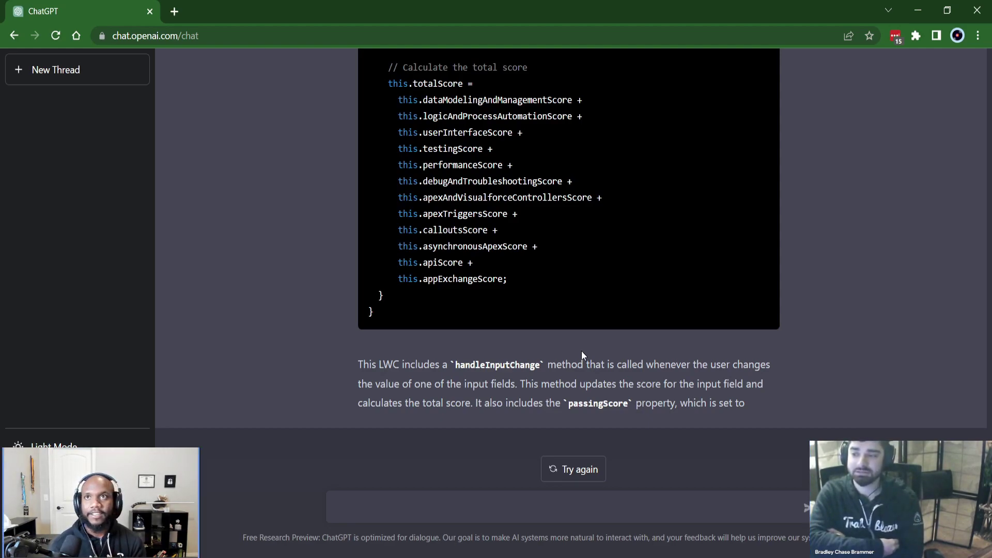
{"action": "scroll", "coordinate": [581, 352], "scroll_direction": "up", "scroll_amount": 6}
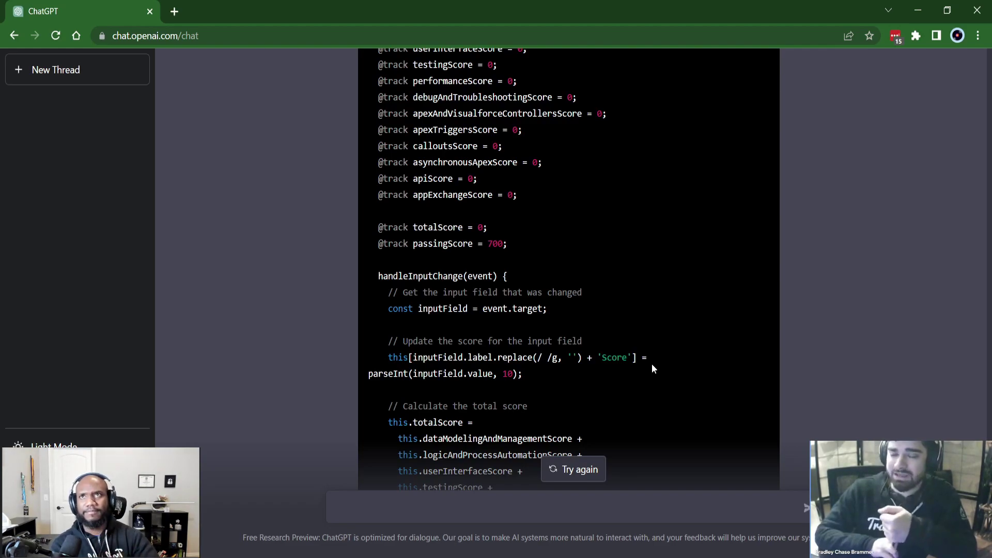
{"action": "scroll", "coordinate": [652, 364], "scroll_direction": "up", "scroll_amount": 15}
{"action": "scroll", "coordinate": [644, 339], "scroll_direction": "down", "scroll_amount": 3}
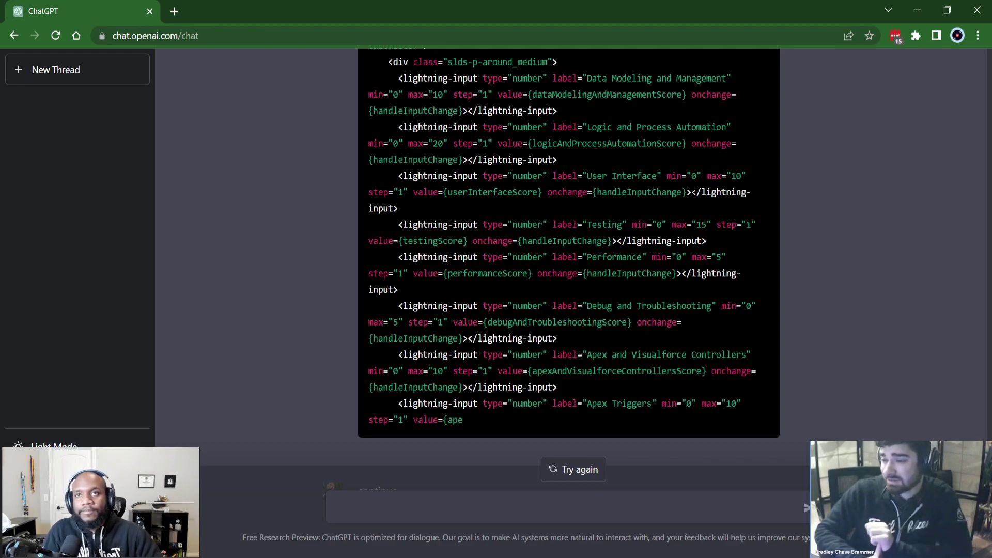
{"action": "scroll", "coordinate": [832, 382], "scroll_direction": "down", "scroll_amount": 20}
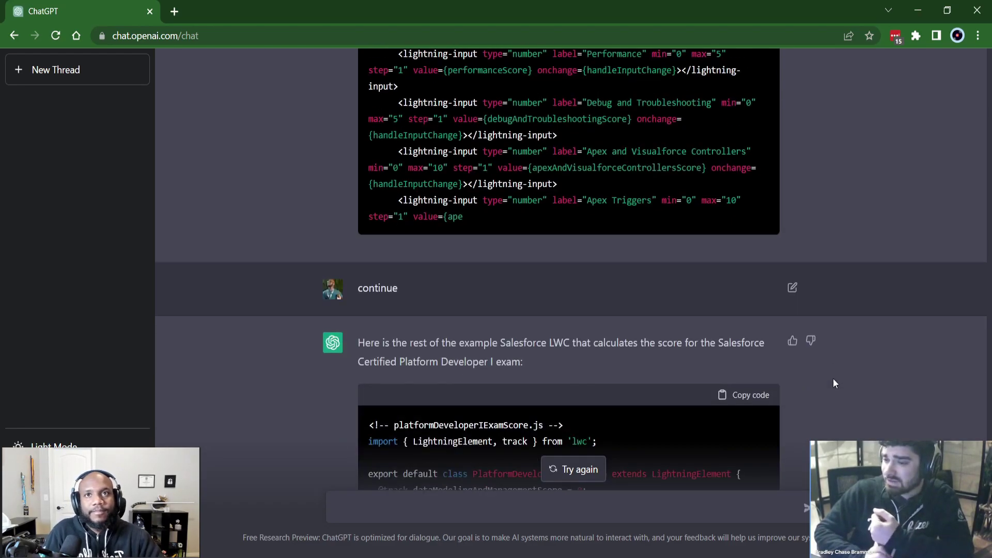
{"action": "scroll", "coordinate": [830, 387], "scroll_direction": "up", "scroll_amount": 4}
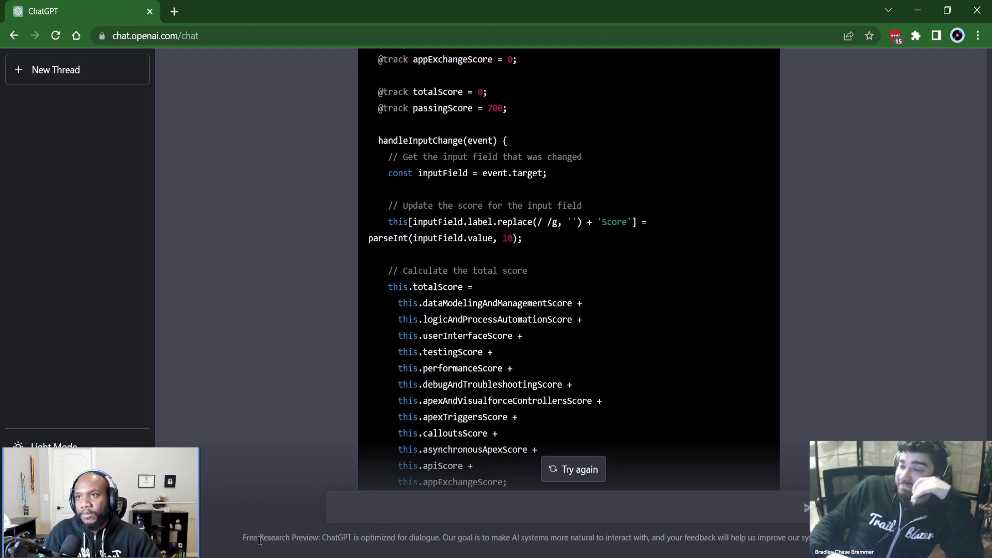
{"action": "left_click_drag", "start_coordinate": [243, 537], "coordinate": [319, 538]}
{"action": "left_click", "coordinate": [304, 467]}
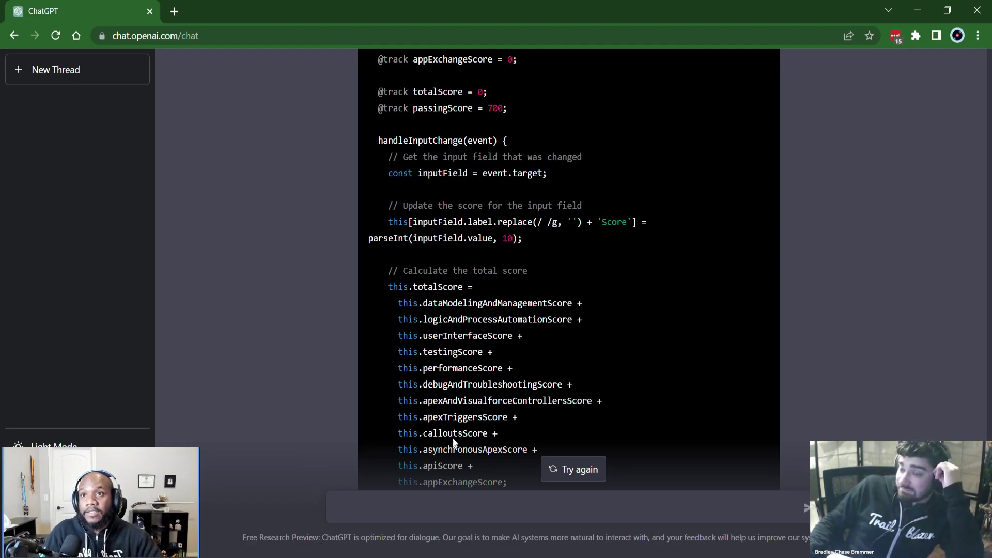
Read the end of the JS code and the note that handleInputChange recalculates the total score.
{"action": "scroll", "coordinate": [532, 326], "scroll_direction": "down", "scroll_amount": 4}
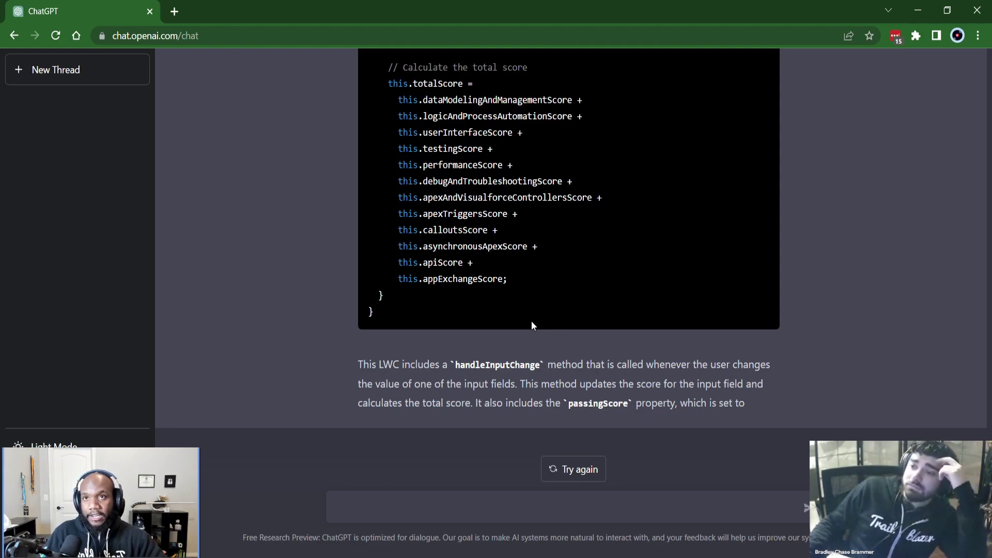
{"action": "scroll", "coordinate": [531, 325], "scroll_direction": "up", "scroll_amount": 5}
{"action": "scroll", "coordinate": [480, 390], "scroll_direction": "down", "scroll_amount": 5}
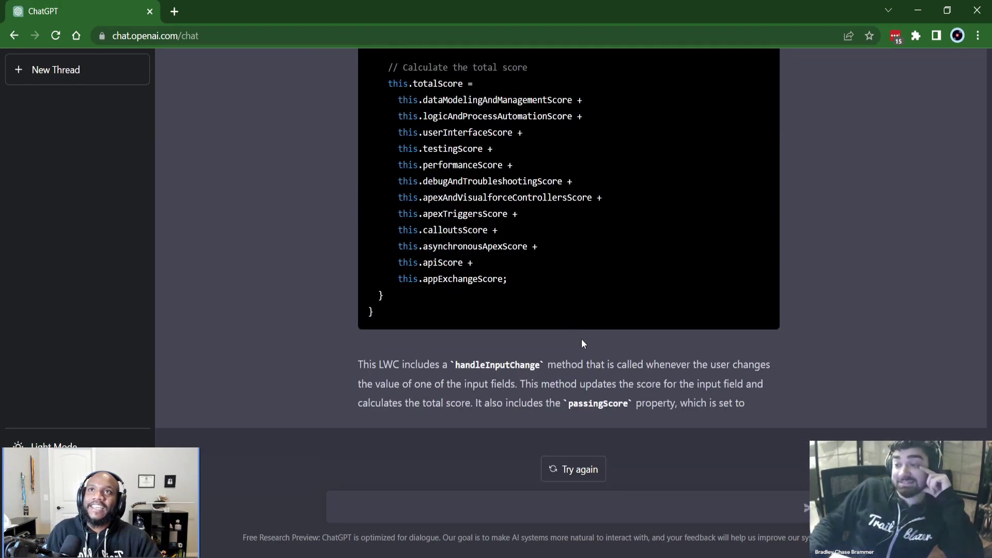
{"action": "scroll", "coordinate": [581, 333], "scroll_direction": "up", "scroll_amount": 20}
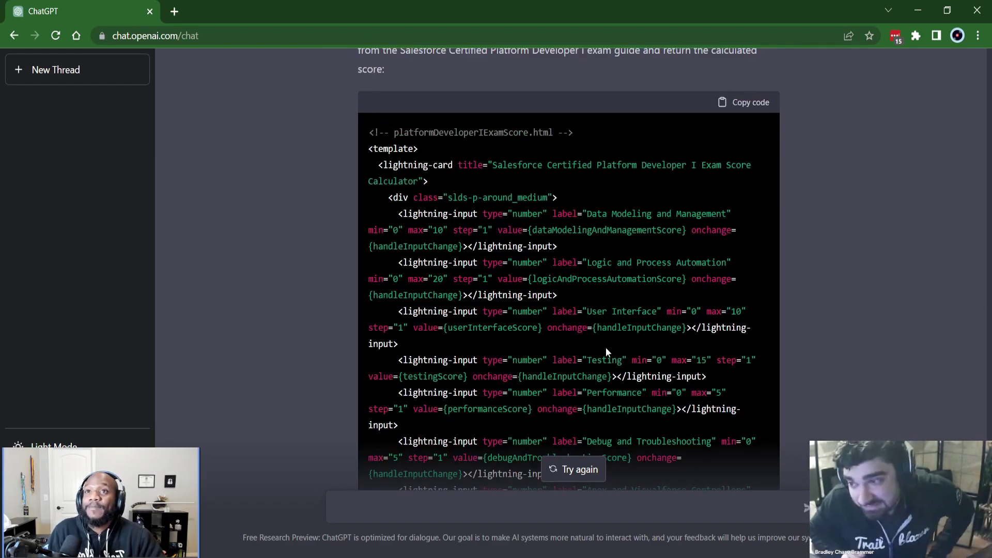
{"action": "scroll", "coordinate": [606, 347], "scroll_direction": "down", "scroll_amount": 20}
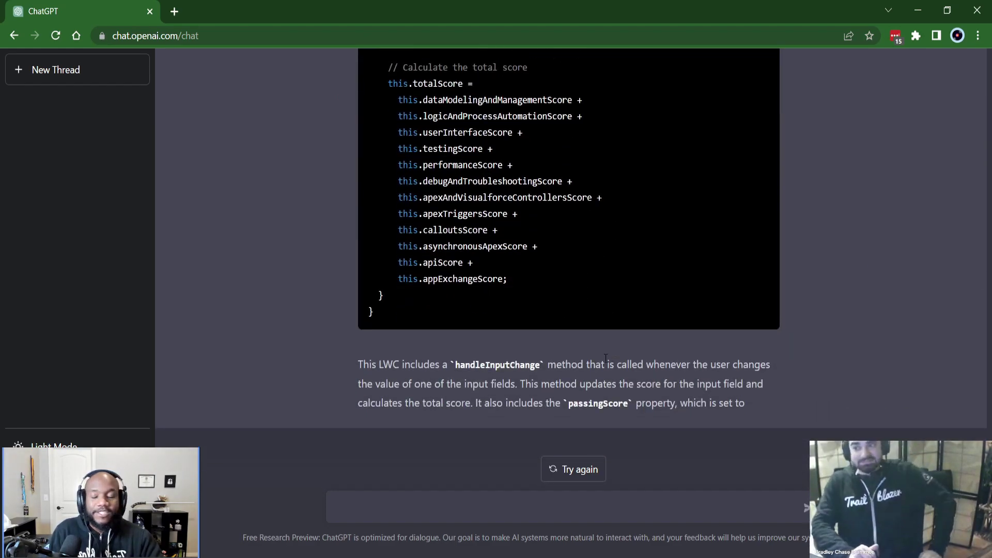